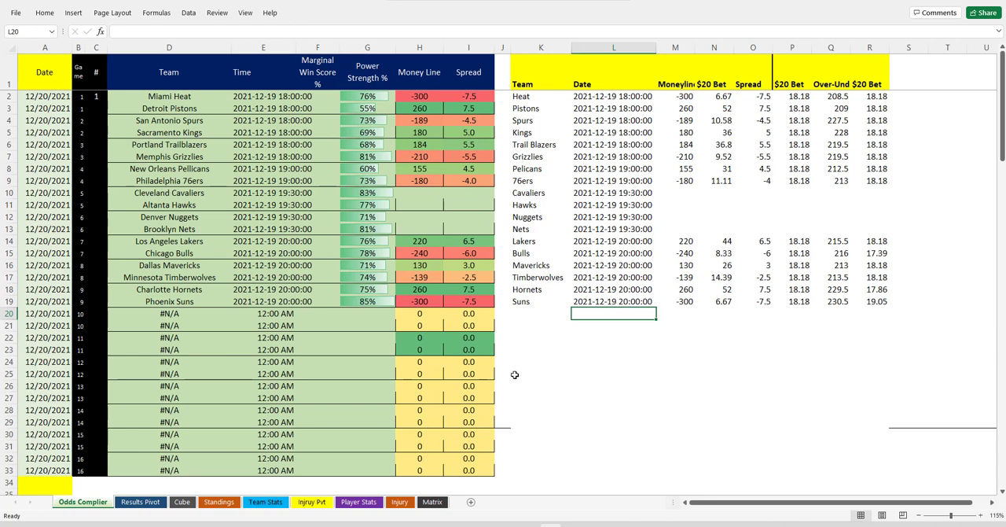
Open the Cube sheet and select the first 20-Dec Projected Score cell, C352
mouse_move(459, 525)
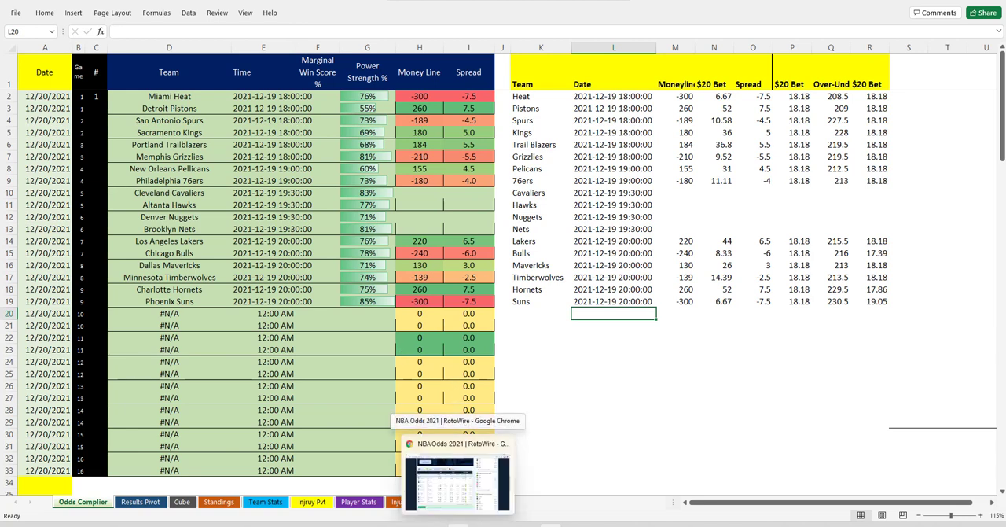
click(182, 502)
drag(27, 48, 862, 173)
drag(825, 509, 782, 507)
click(226, 424)
click(142, 358)
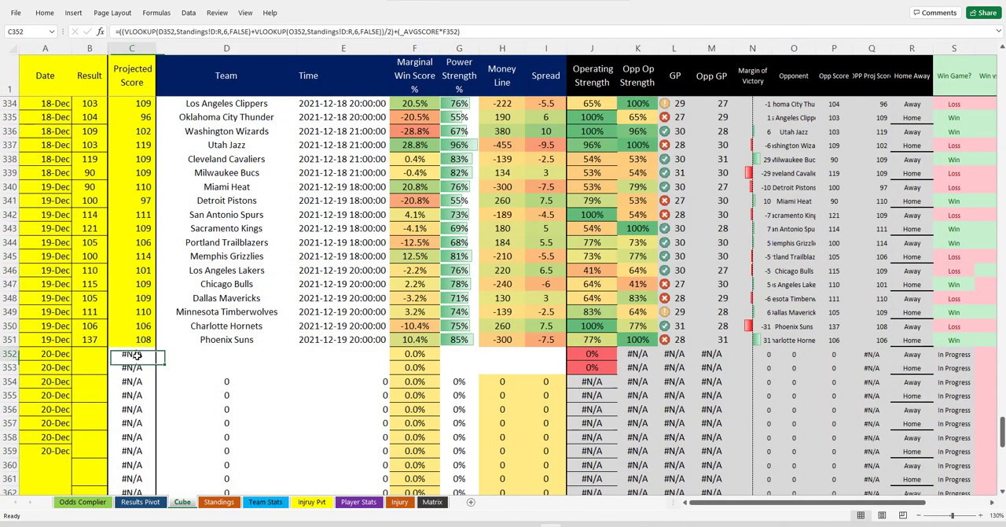
Fill the Projected Score formula from the first 20-Dec rows upward over the 19-Dec games, up to C340
click(139, 56)
click(132, 354)
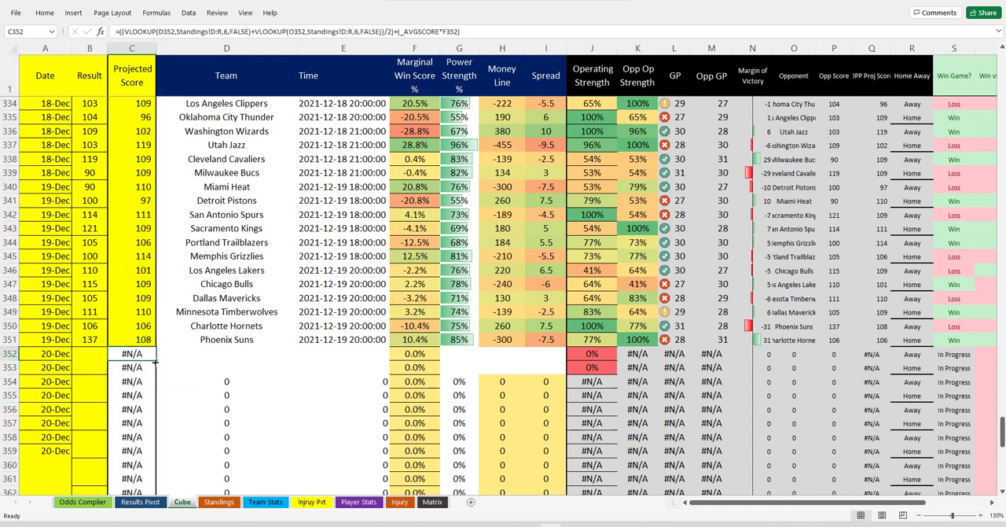
drag(155, 361, 132, 335)
click(150, 312)
click(135, 239)
click(133, 204)
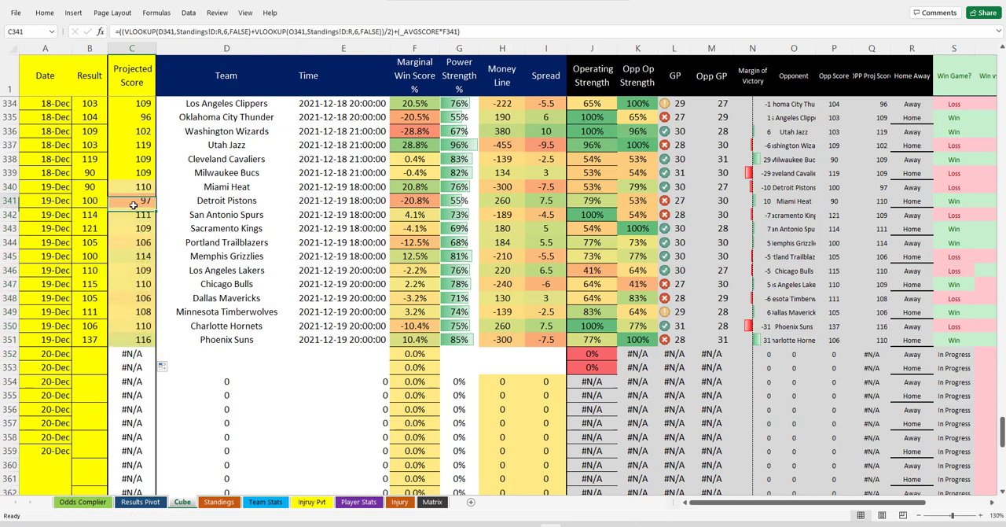
click(134, 188)
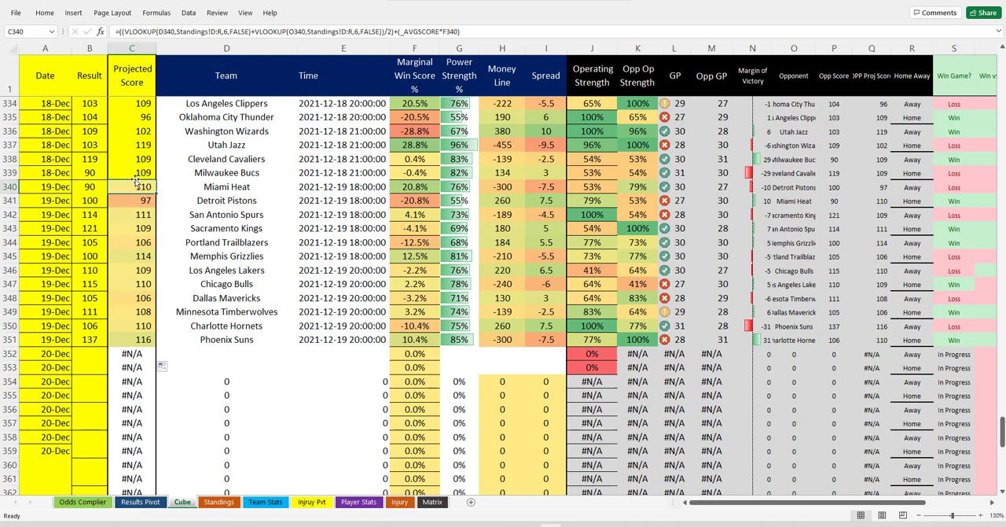
Replace the 19-Dec Projected Score formulas in C340:C351 with their values by copying and pasting values only
drag(133, 186, 128, 334)
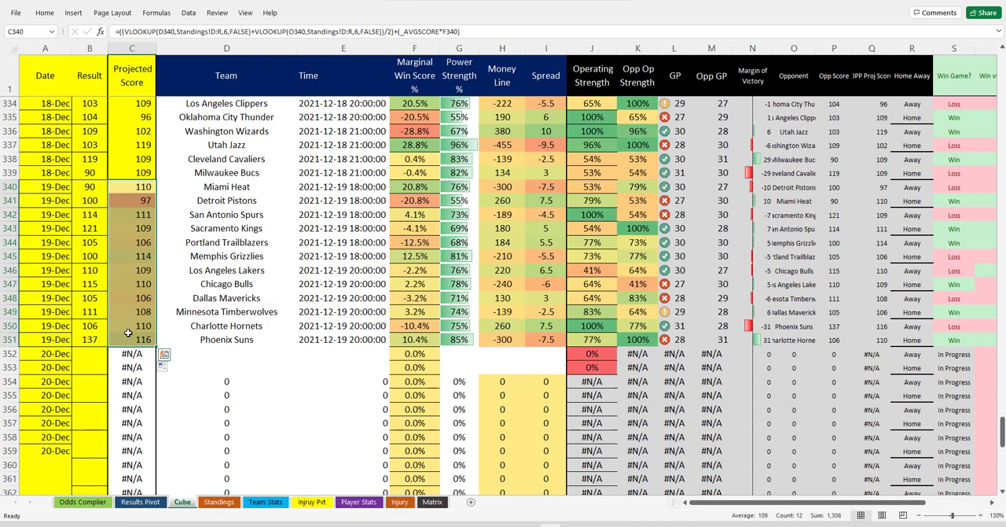
right_click(137, 225)
click(162, 258)
right_click(138, 226)
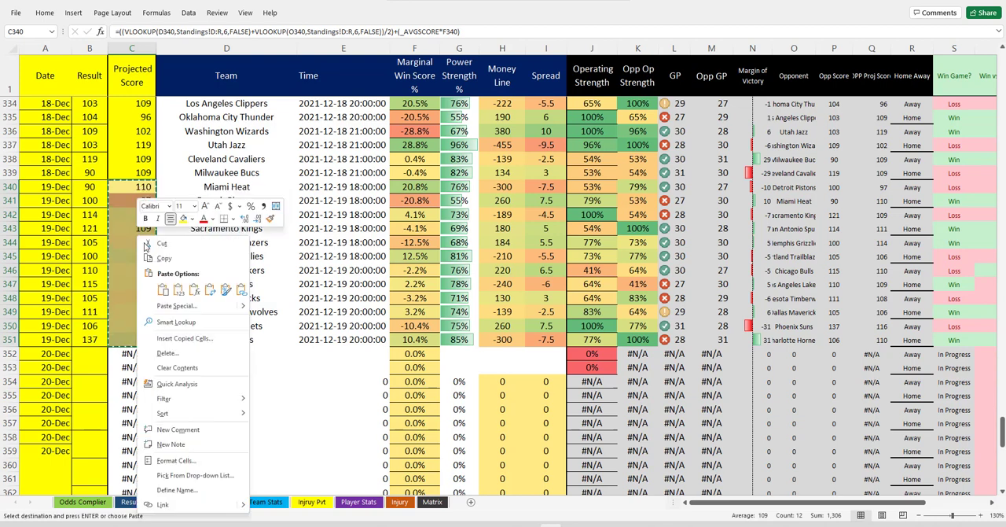
click(179, 290)
click(144, 322)
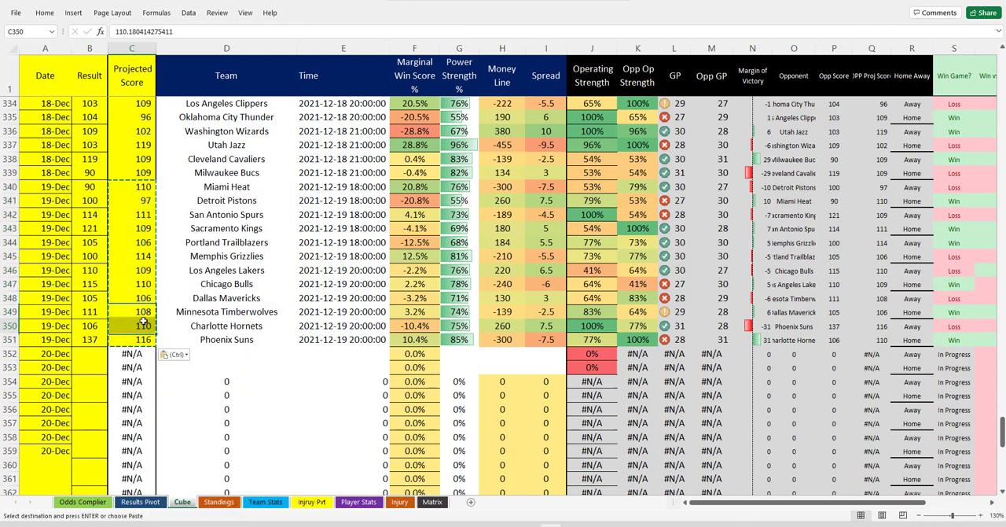
Review the pasted Projected Score values for the 19-Dec games in C340:C351 against the surrounding rows
drag(136, 190, 139, 328)
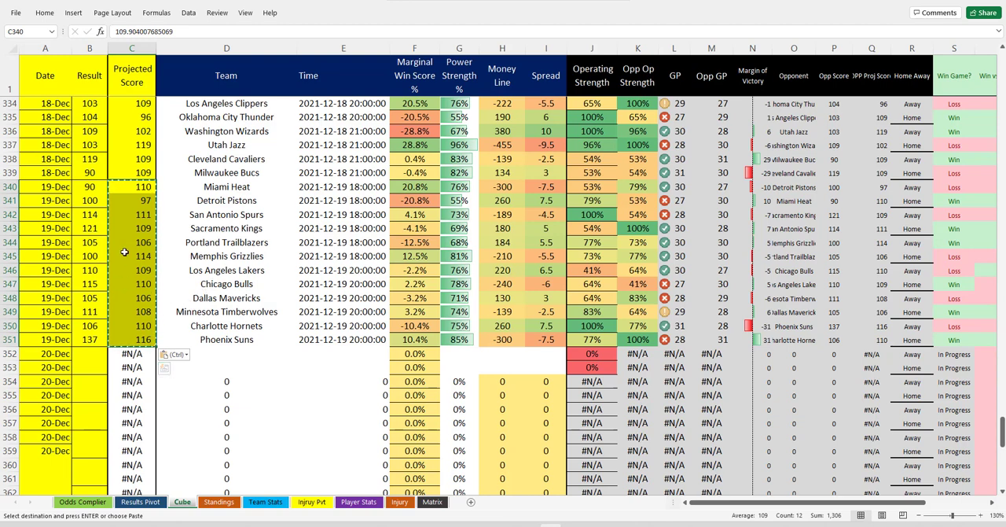
click(138, 219)
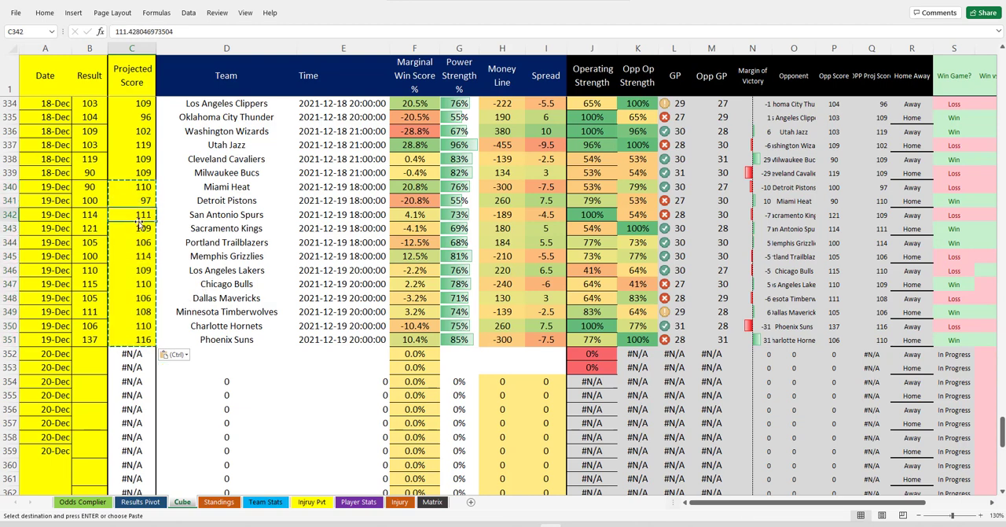
click(129, 270)
click(135, 297)
click(138, 325)
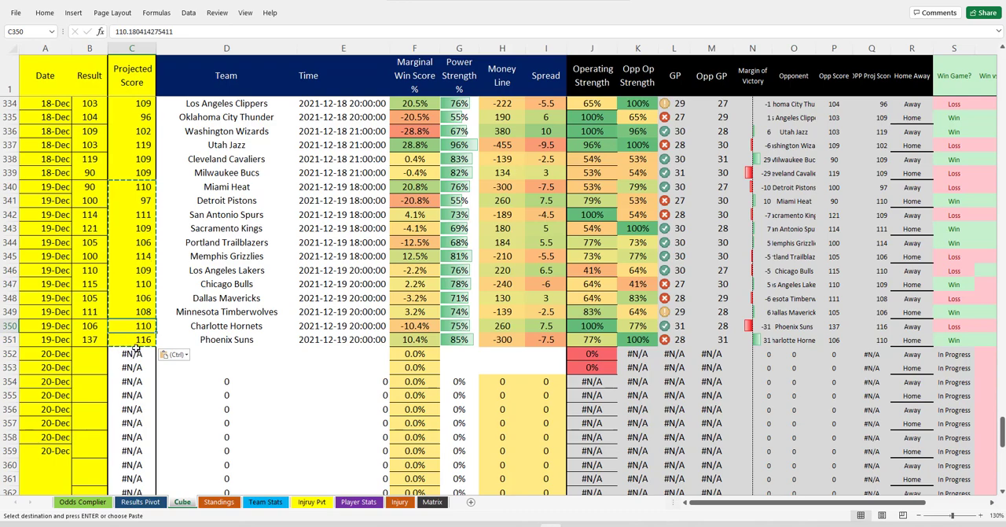
click(134, 132)
scroll(134, 157, up, 6)
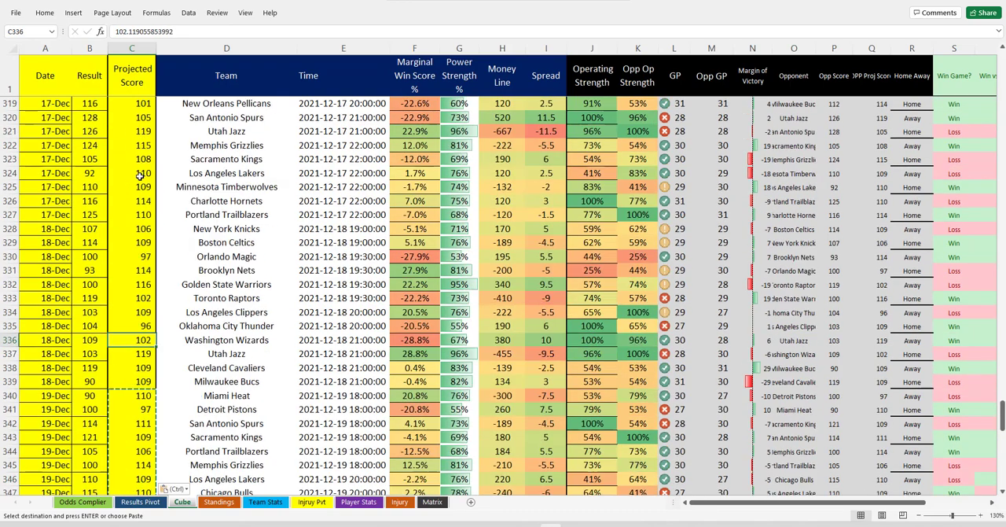
scroll(133, 190, down, 6)
scroll(132, 189, down, 3)
scroll(134, 187, up, 3)
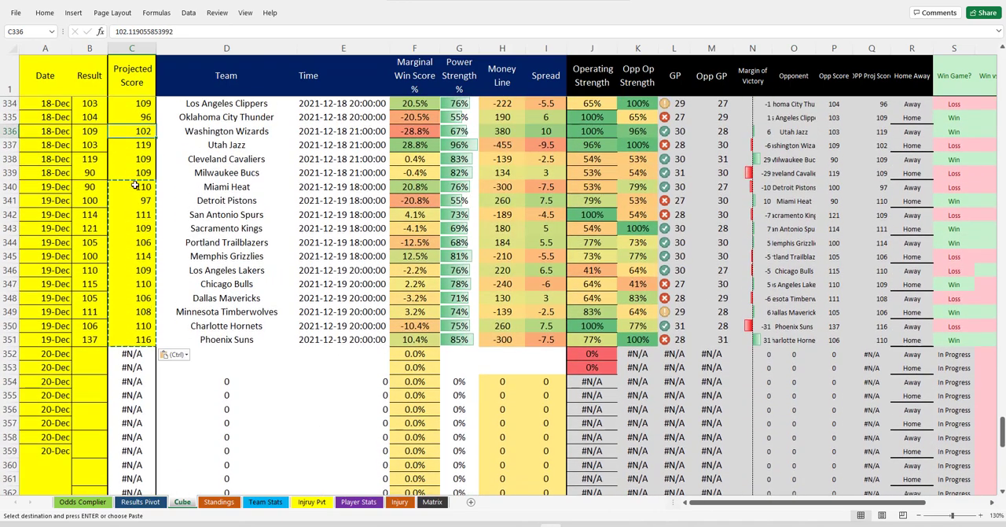
drag(135, 186, 138, 348)
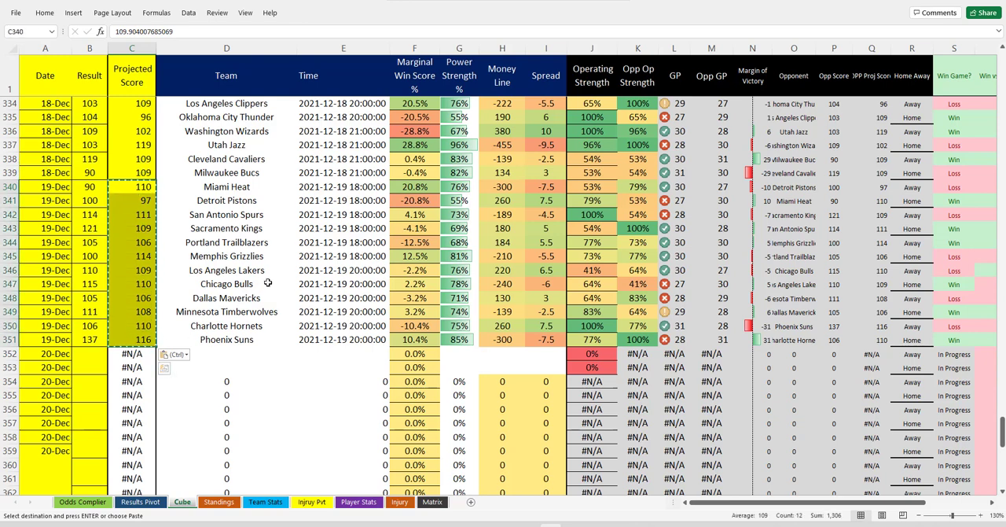
scroll(103, 260, down, 2)
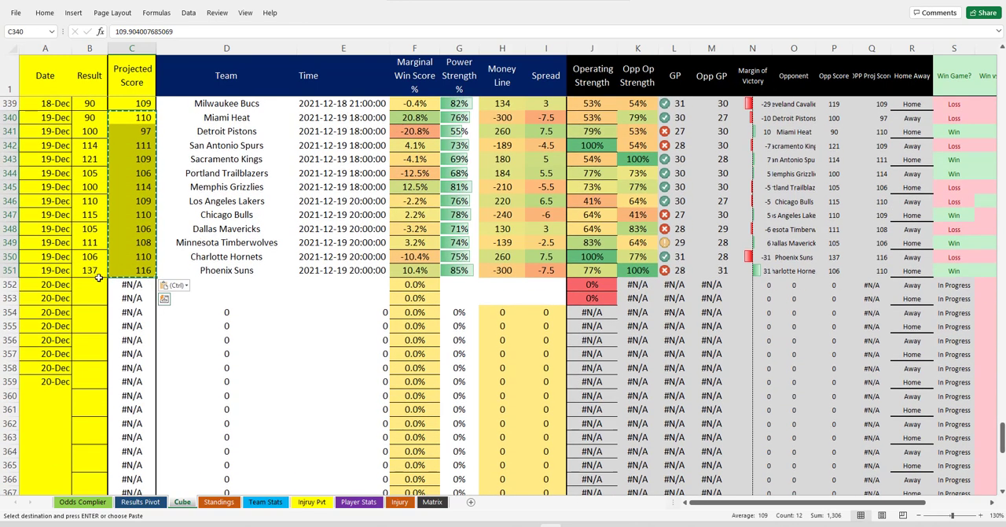
Clear the old odds data from K2:R20 on the Odds Complier sheet, keeping the header row
click(82, 502)
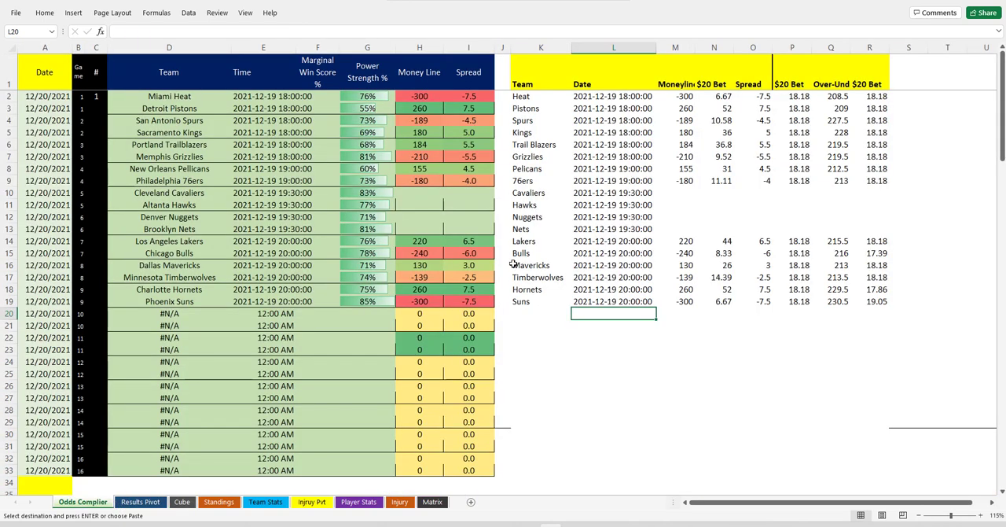
drag(525, 98, 883, 316)
key(Delete)
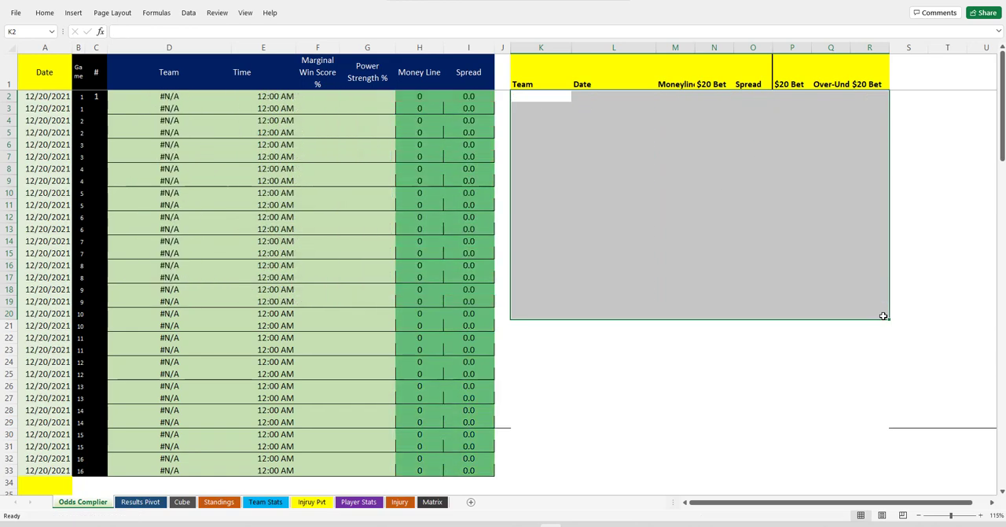
click(626, 121)
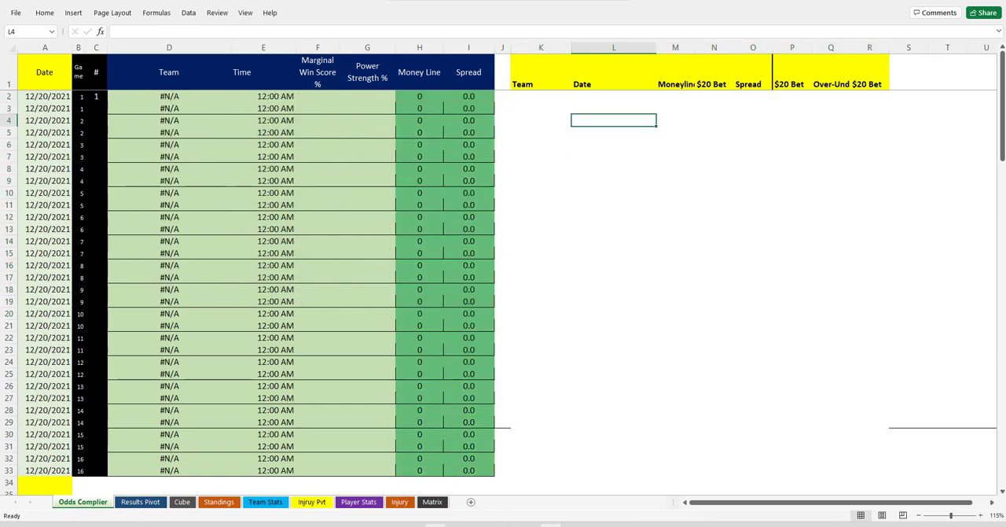
Switch to the RotoWire NBA betting page in the browser and export the 2021-12-20 odds table to Excel
key(alt+Tab)
scroll(49, 196, up, 3)
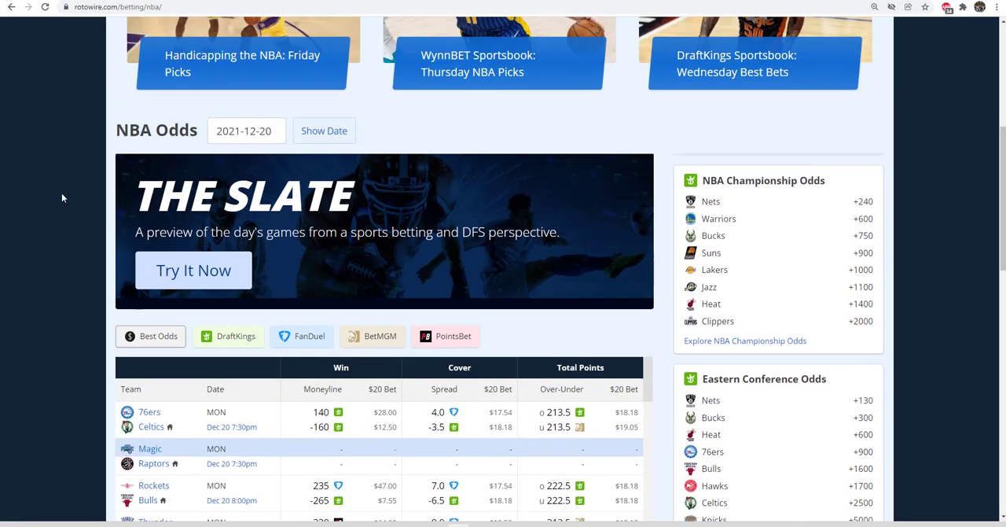
scroll(63, 198, up, 5)
scroll(36, 163, down, 5)
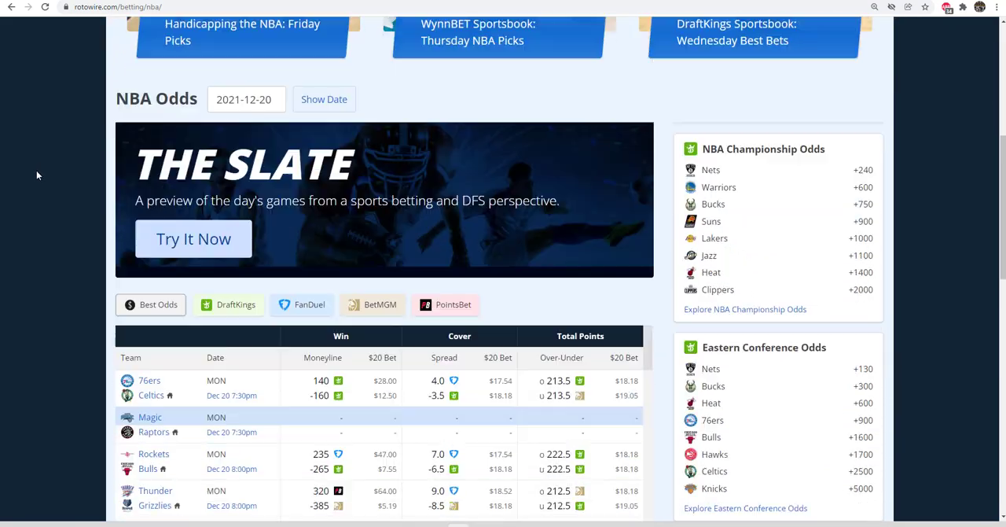
scroll(36, 170, up, 5)
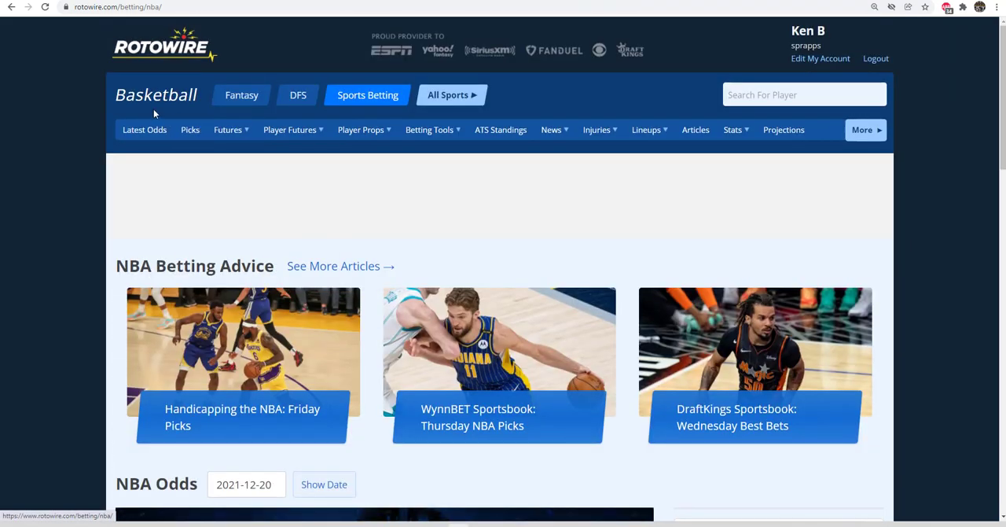
scroll(70, 285, down, 9)
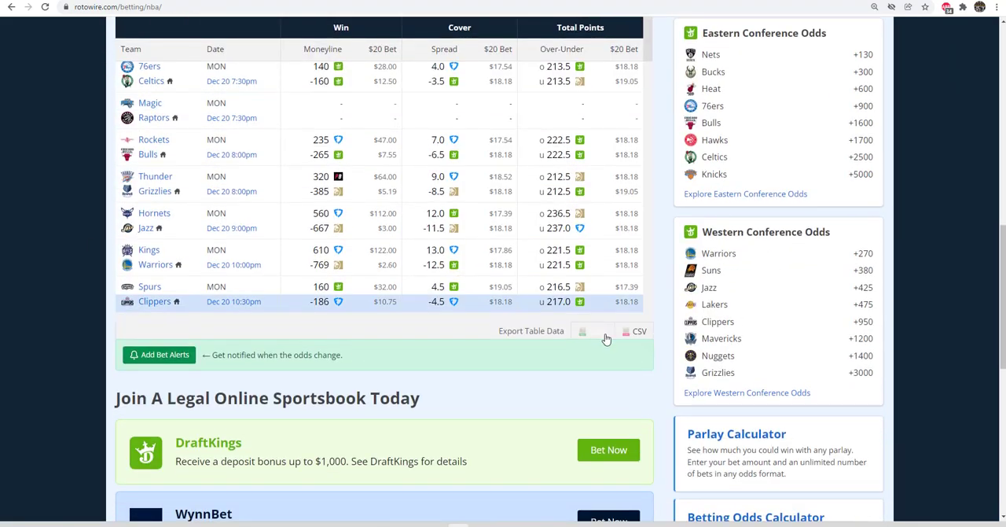
click(604, 334)
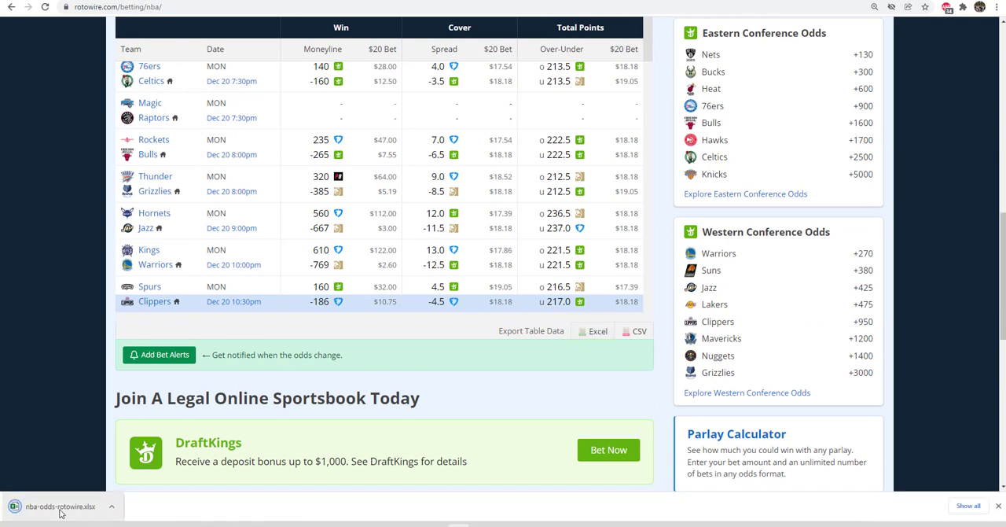
Open the downloaded nba-odds-rotowire.xlsx for editing and copy the odds rows in A3:H16
click(59, 507)
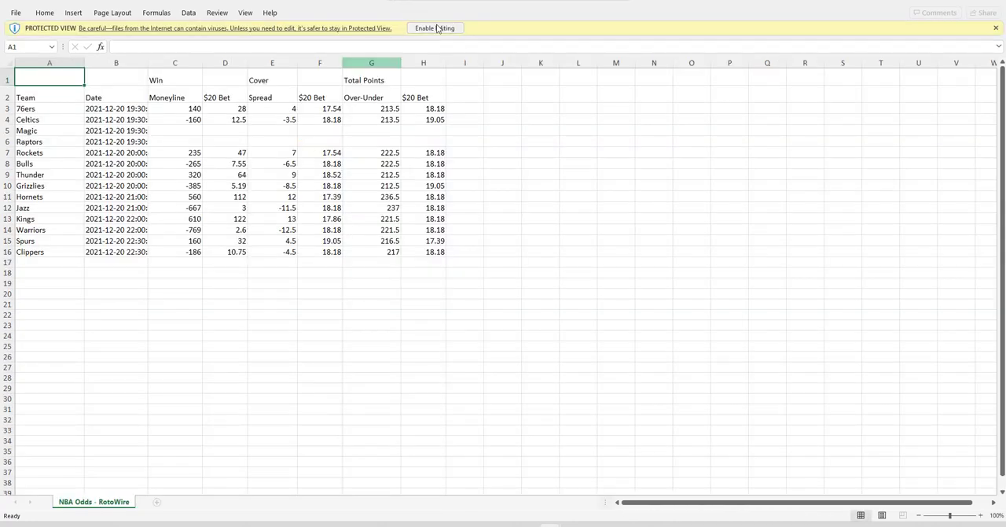
click(437, 28)
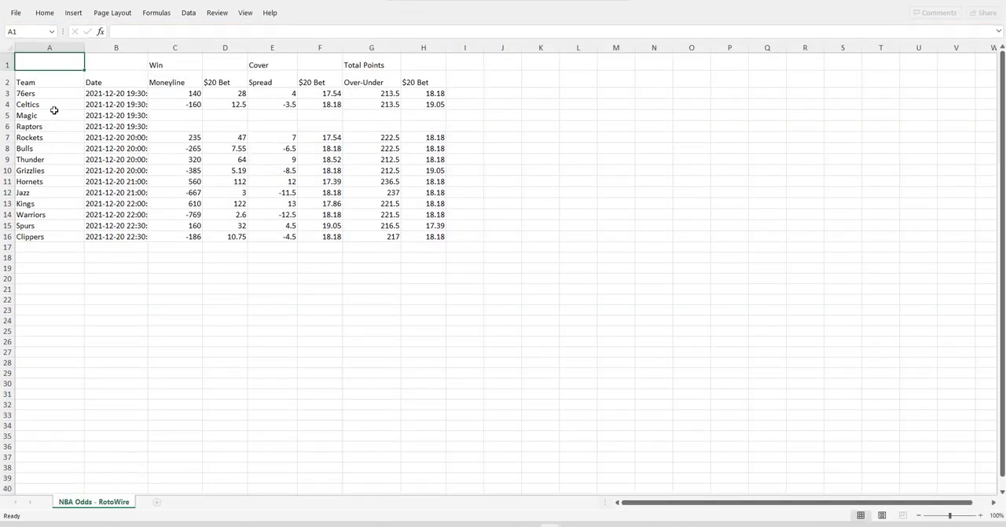
drag(36, 93, 433, 238)
right_click(416, 195)
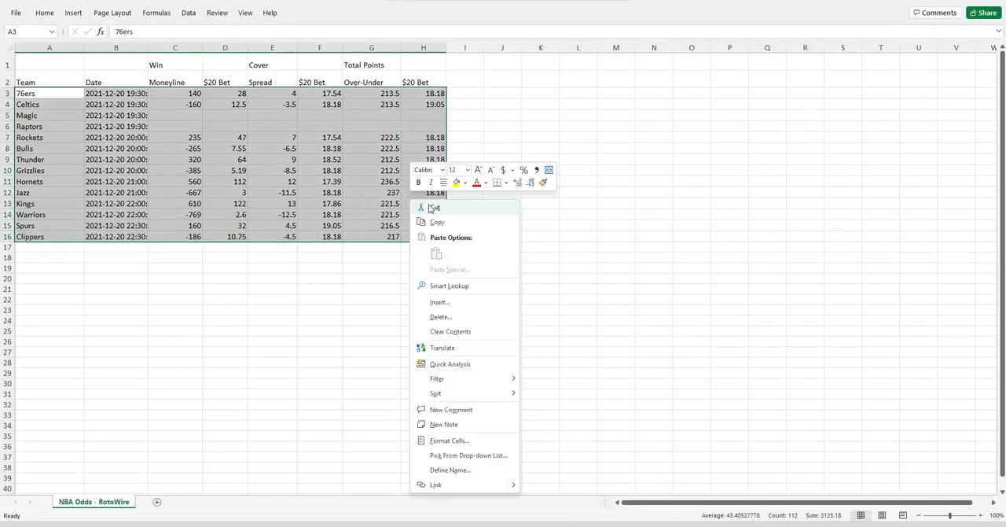
click(440, 223)
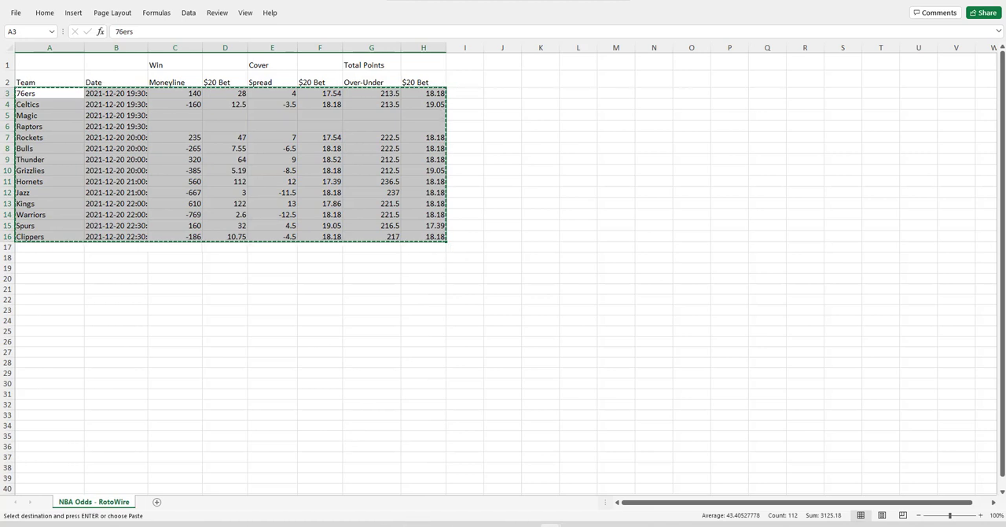
Paste the copied odds as values into the Odds Complier sheet starting at K2
click(501, 499)
right_click(531, 100)
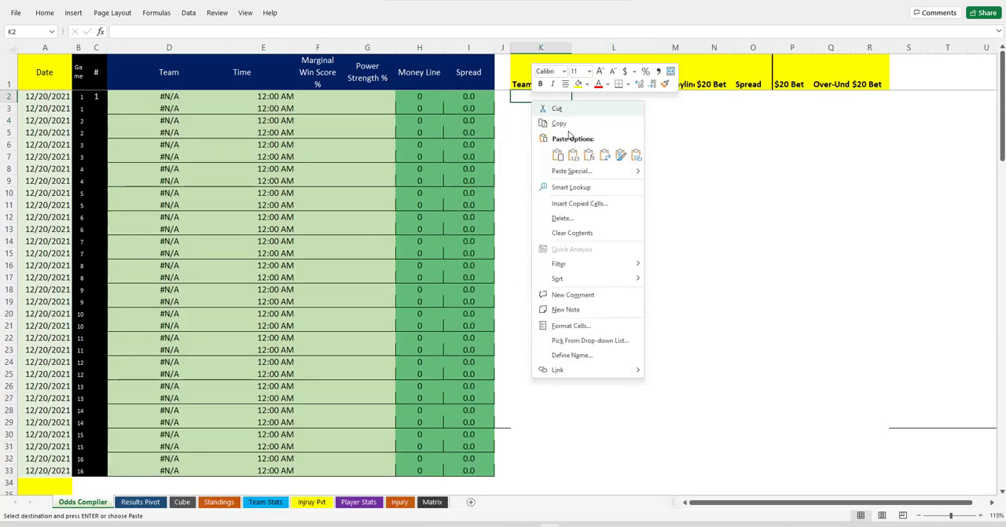
click(574, 147)
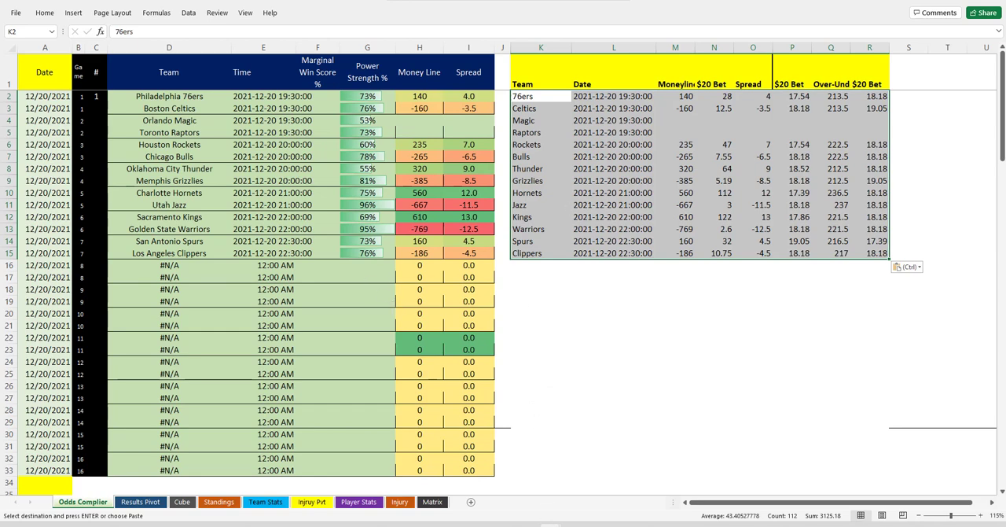
Close the downloaded RotoWire odds workbook and return to the Odds Complier sheet
mouse_move(551, 524)
click(601, 486)
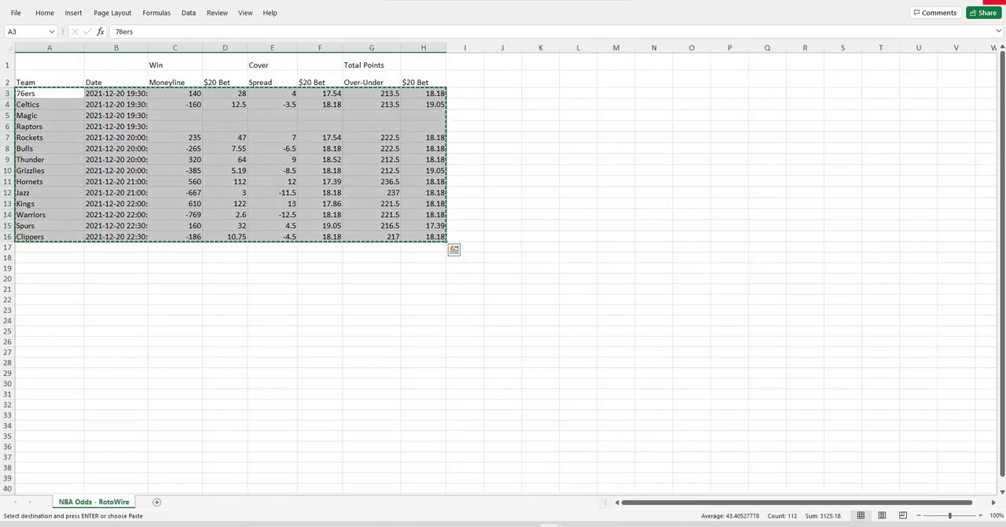
click(994, 2)
click(510, 291)
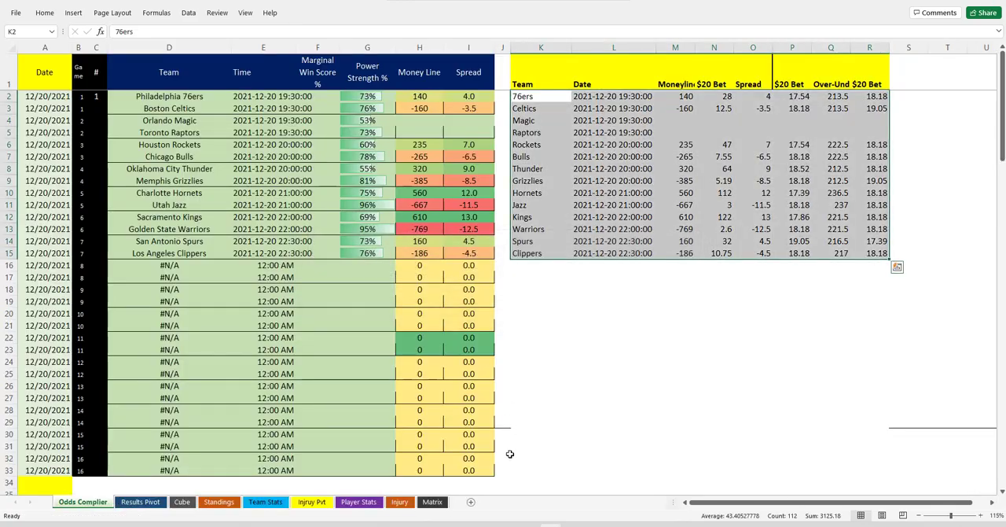
Switch back to RotoWire in the browser and open the Injury Report in the Fantasy basketball section
click(458, 524)
scroll(166, 254, up, 12)
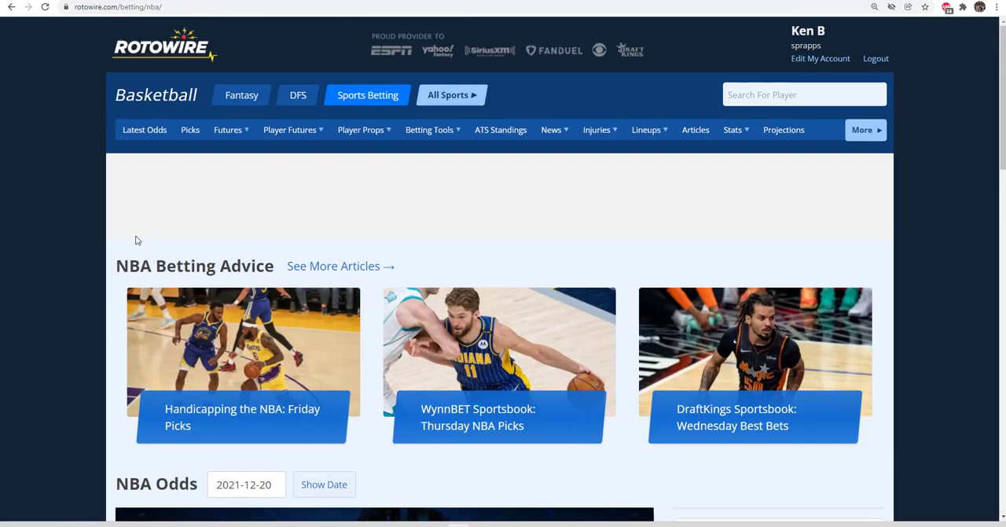
click(245, 103)
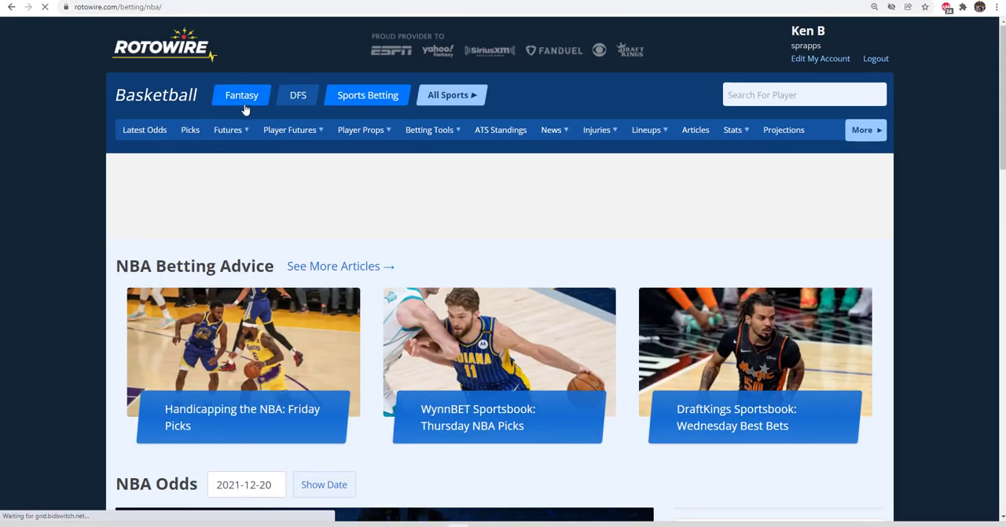
mouse_move(241, 143)
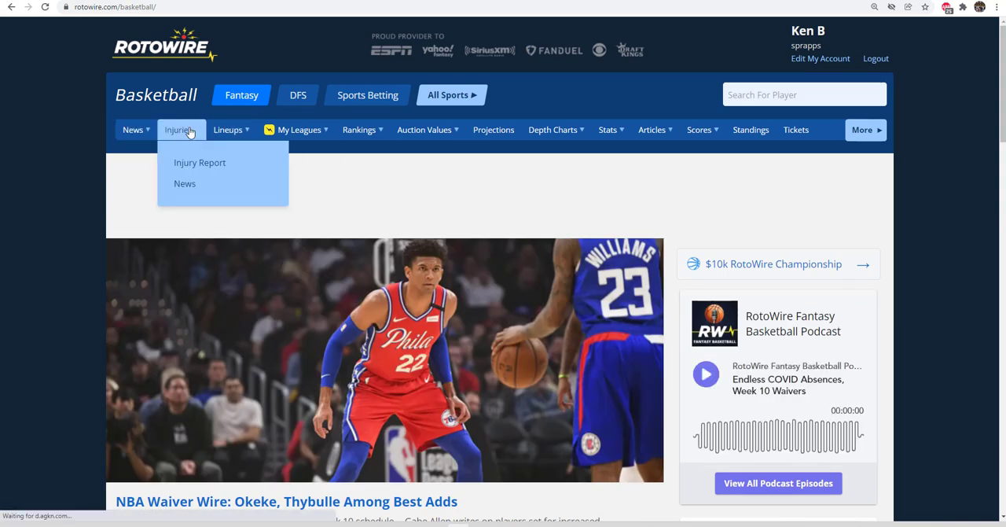
mouse_move(182, 134)
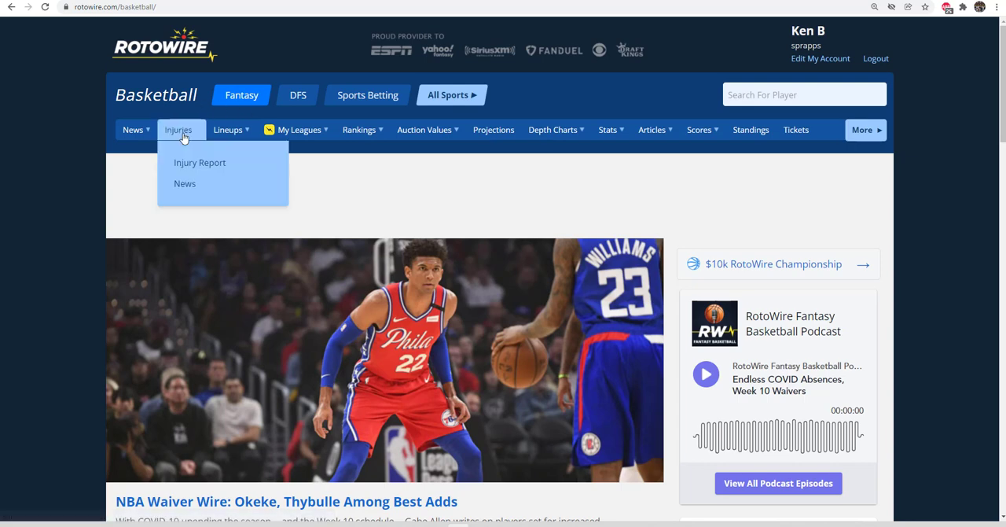
click(185, 163)
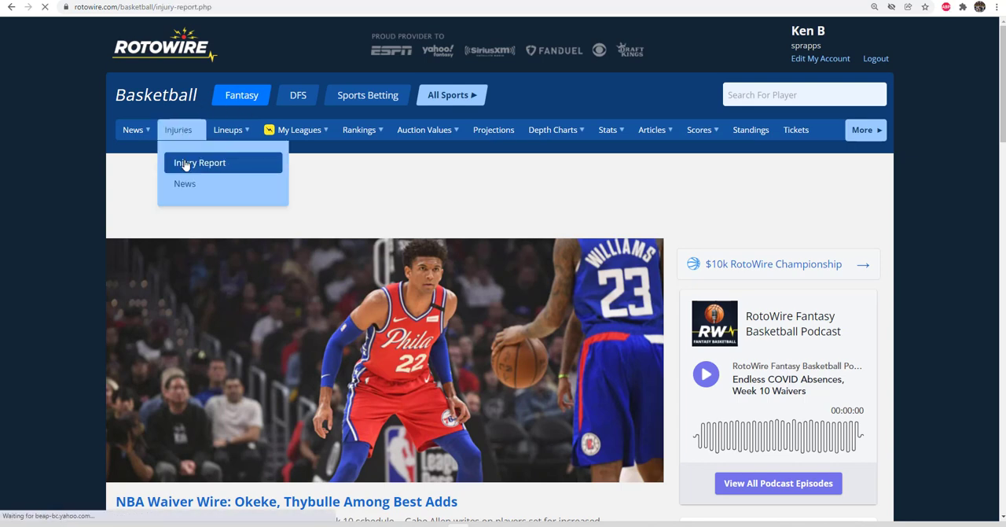
Export the NBA Injury Report table to Excel
scroll(750, 295, down, 6)
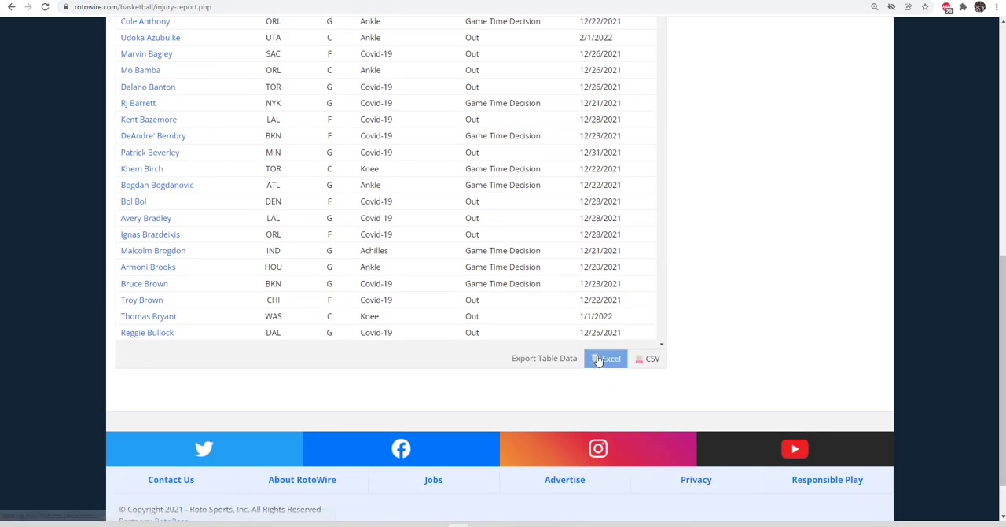
click(606, 356)
scroll(770, 292, up, 5)
scroll(786, 279, up, 2)
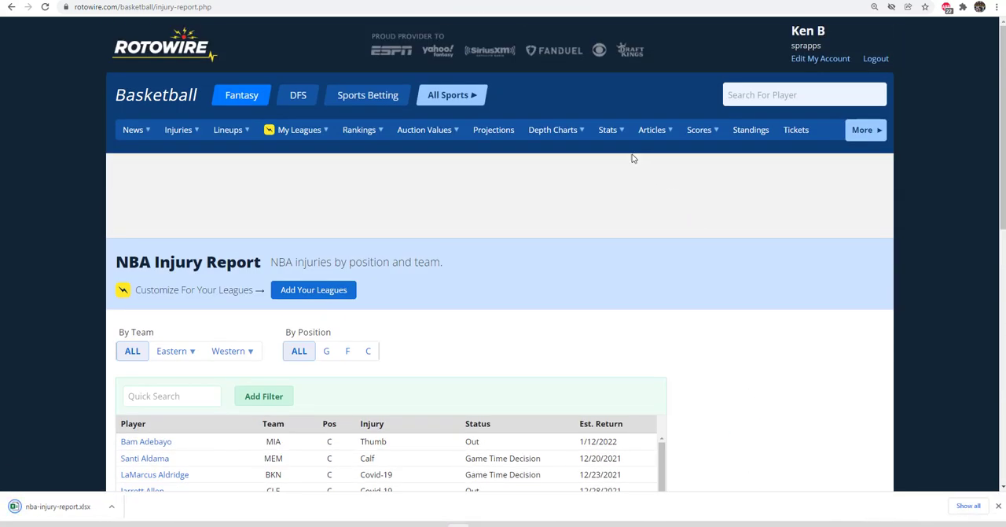
Open the player Stats page and export the 2021–22 per-game player table to Excel
mouse_move(607, 141)
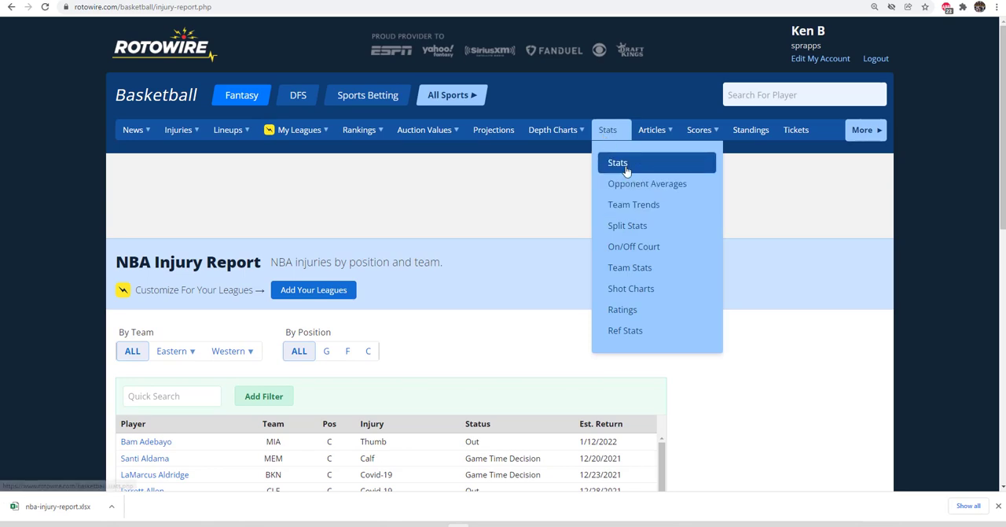
click(615, 162)
scroll(974, 279, down, 10)
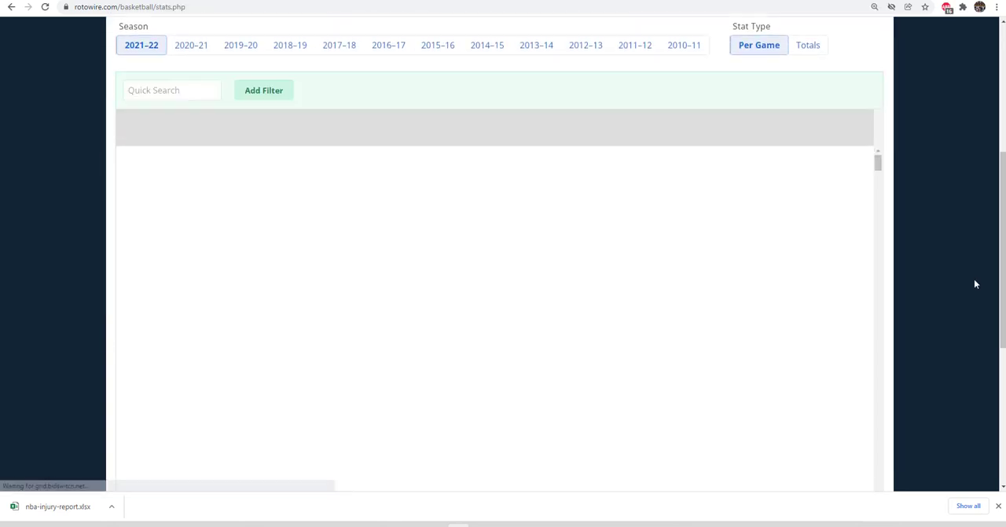
click(836, 330)
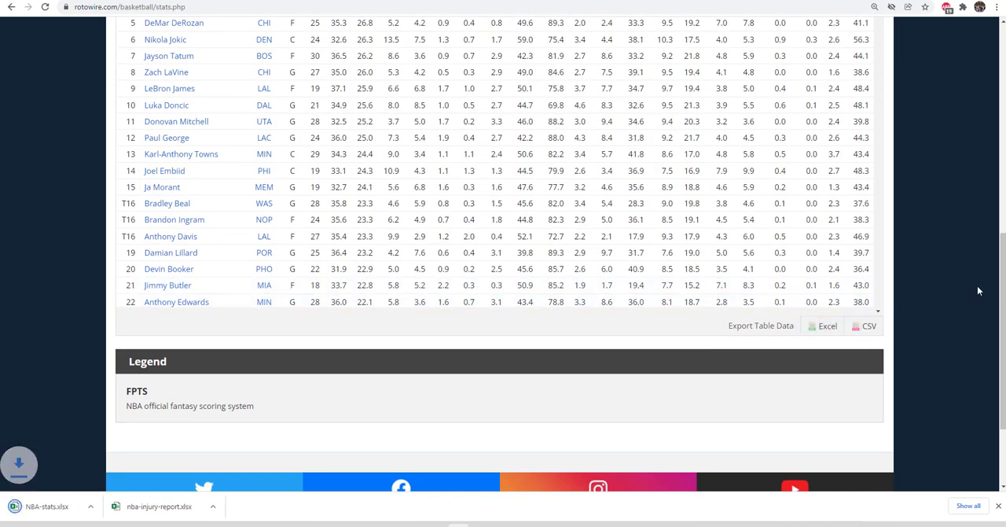
Open the Team Stats page and export the 2021–22 basic per-game team table to Excel
scroll(977, 285, up, 10)
mouse_move(602, 138)
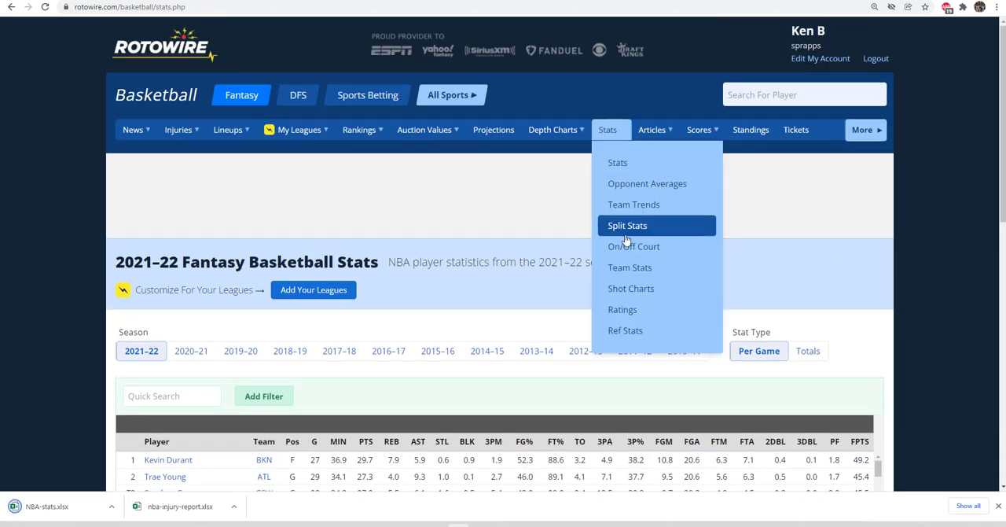
click(621, 267)
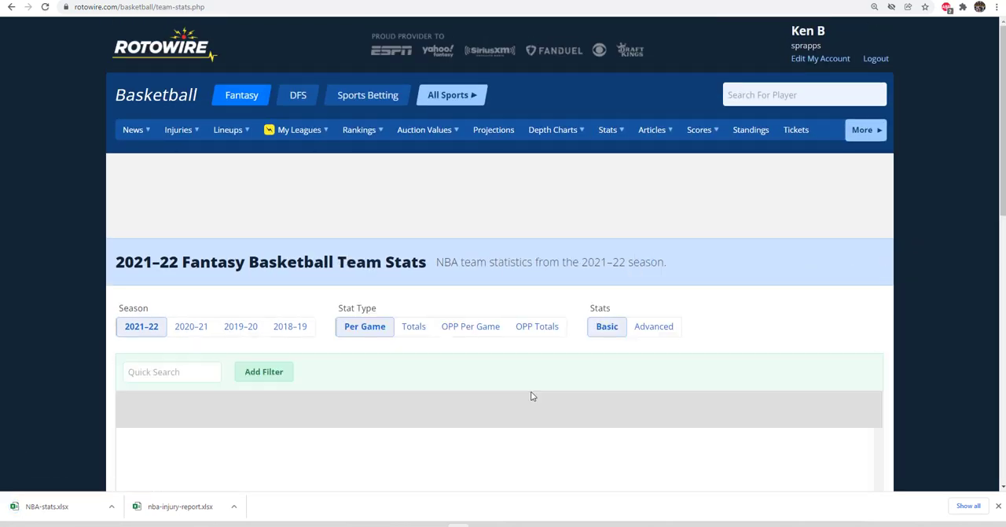
scroll(958, 282, down, 1)
scroll(957, 281, down, 6)
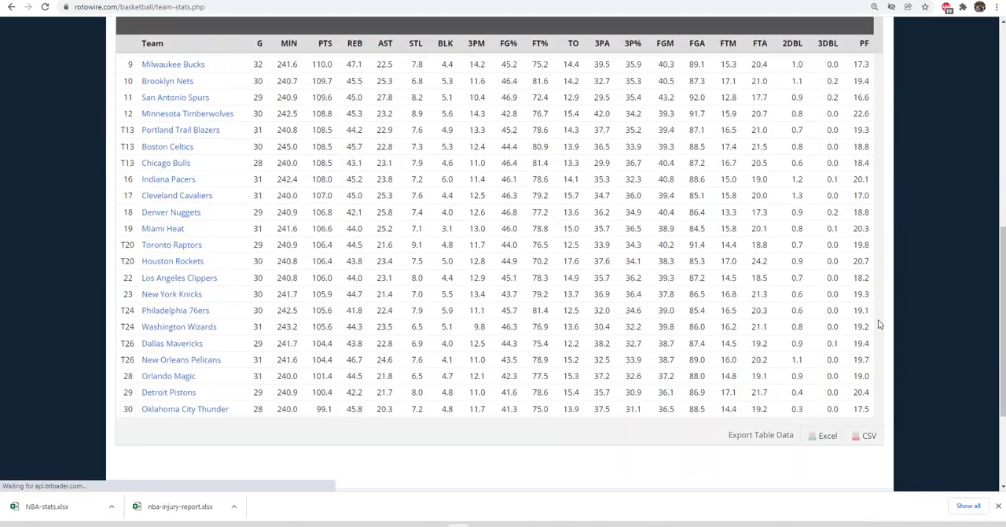
click(818, 436)
Switch the team statistics to Advanced and export that table to Excel
scroll(923, 290, up, 4)
scroll(925, 289, up, 3)
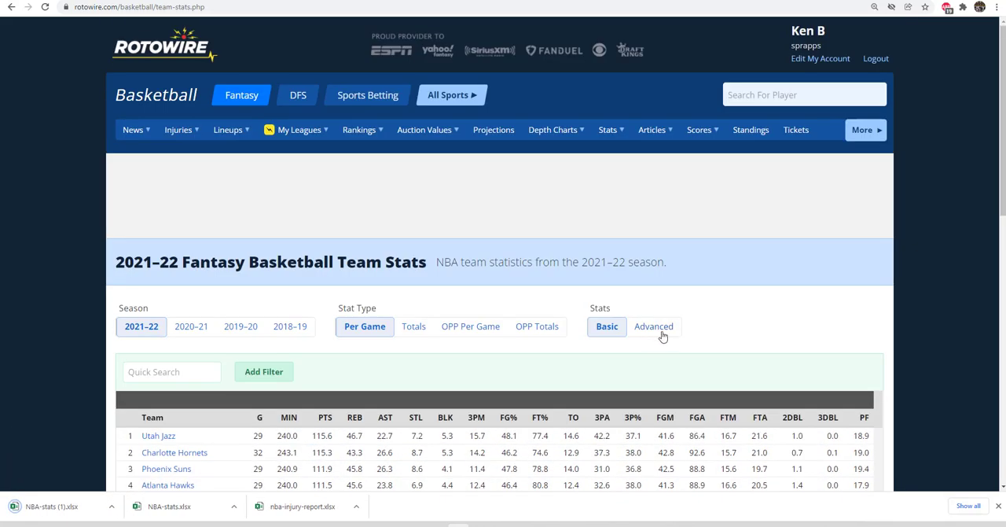
click(655, 328)
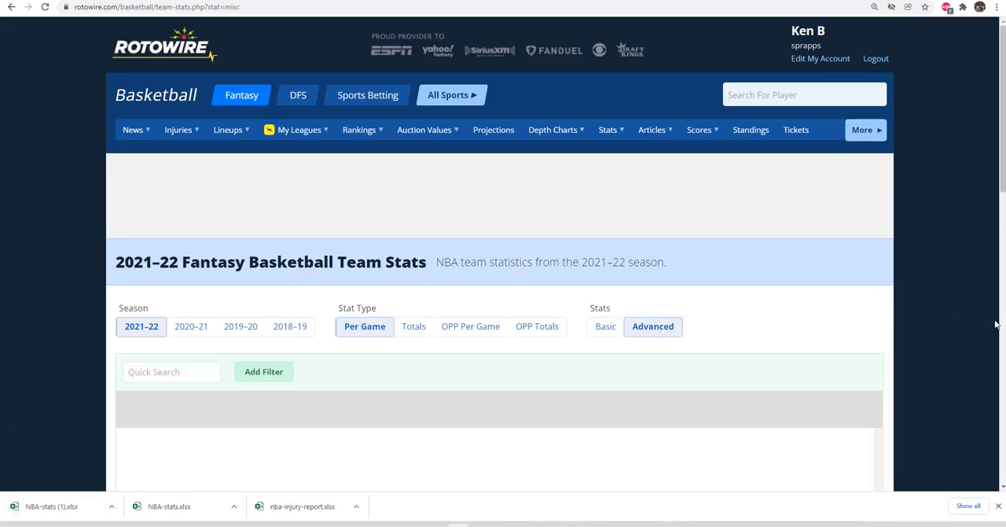
scroll(935, 315, down, 7)
click(821, 415)
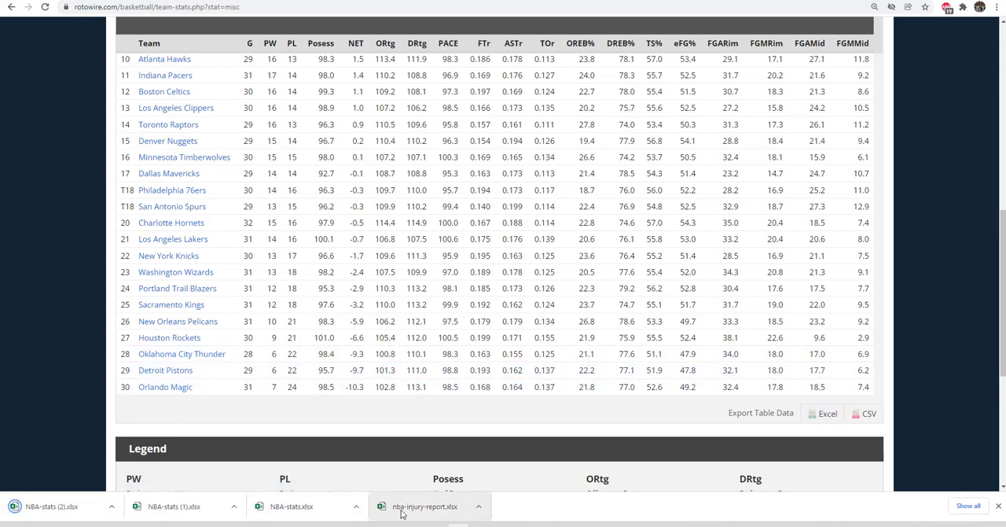
Open the four downloaded workbooks: nba-injury-report, NBA-stats, NBA-stats (1) and NBA-stats (2)
click(402, 511)
click(267, 506)
click(202, 507)
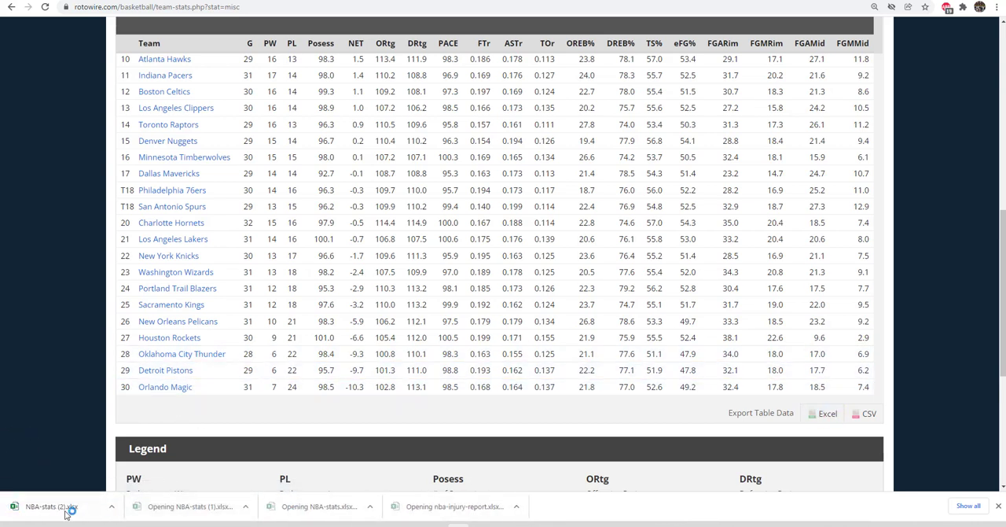
click(68, 508)
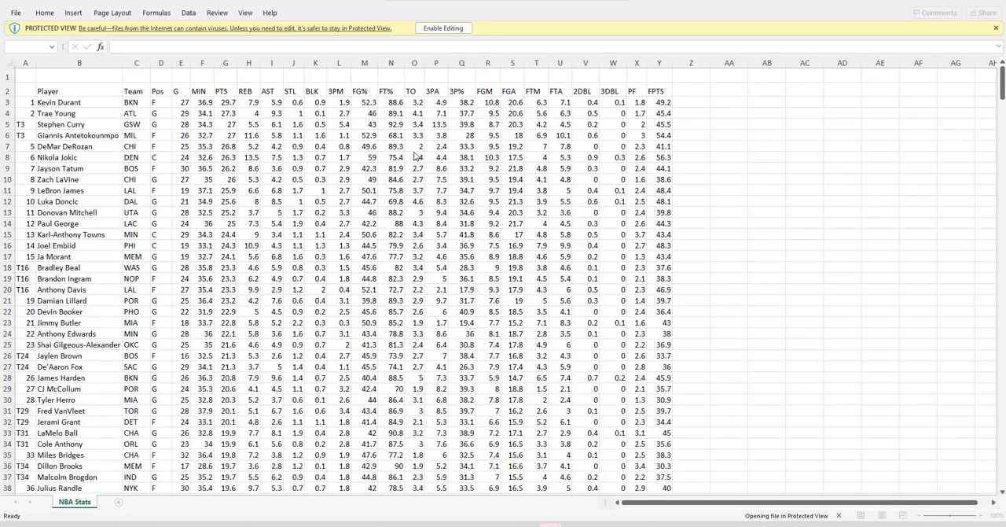
Enable editing in the advanced team stats workbook and copy the team rows in B3:U32
click(441, 28)
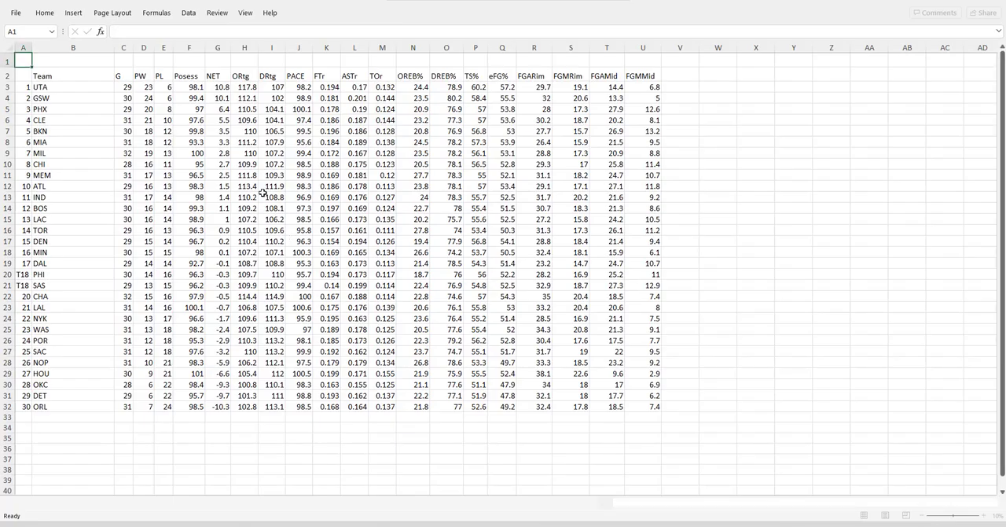
click(643, 76)
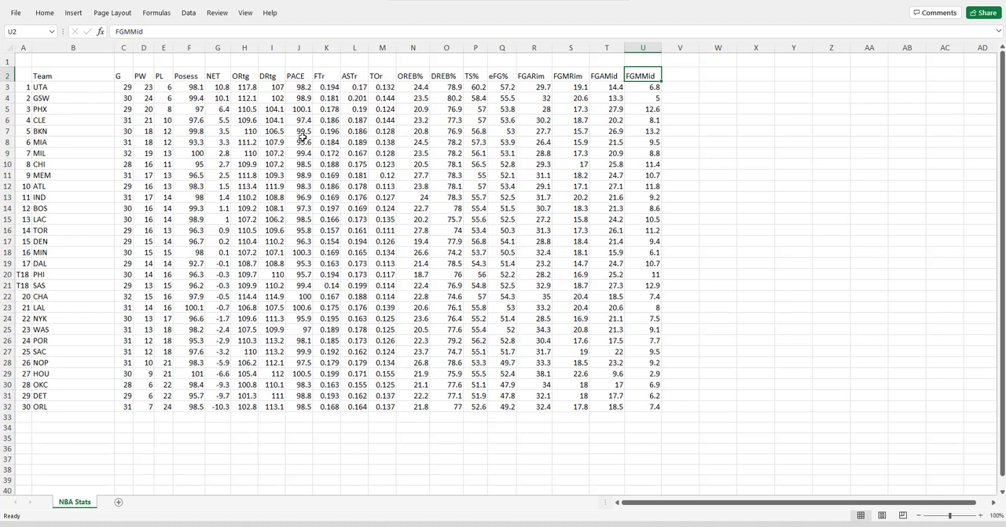
drag(68, 91, 648, 405)
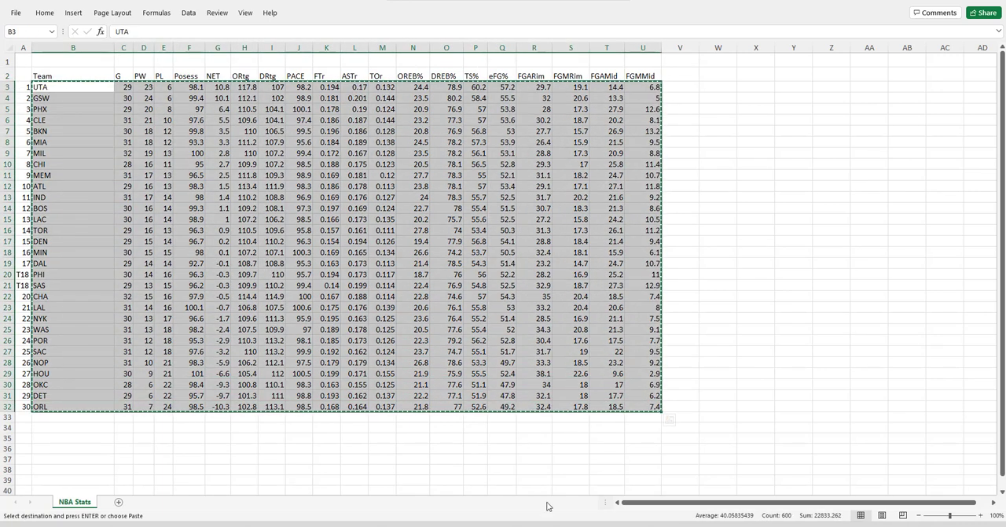
key(ctrl+c)
Paste the advanced team stats as values into the Team Stats sheet of the NBA workbook, starting at AA2
mouse_move(504, 524)
click(322, 481)
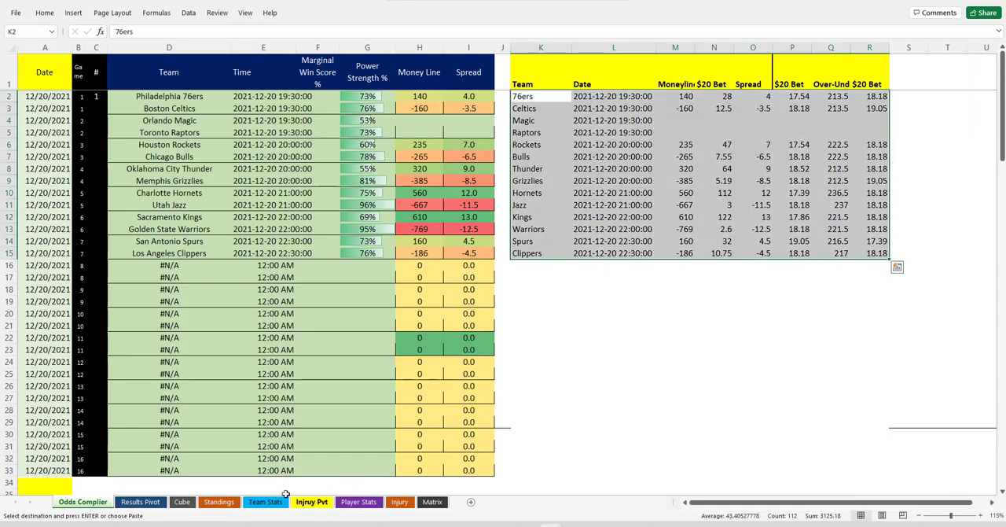
click(265, 501)
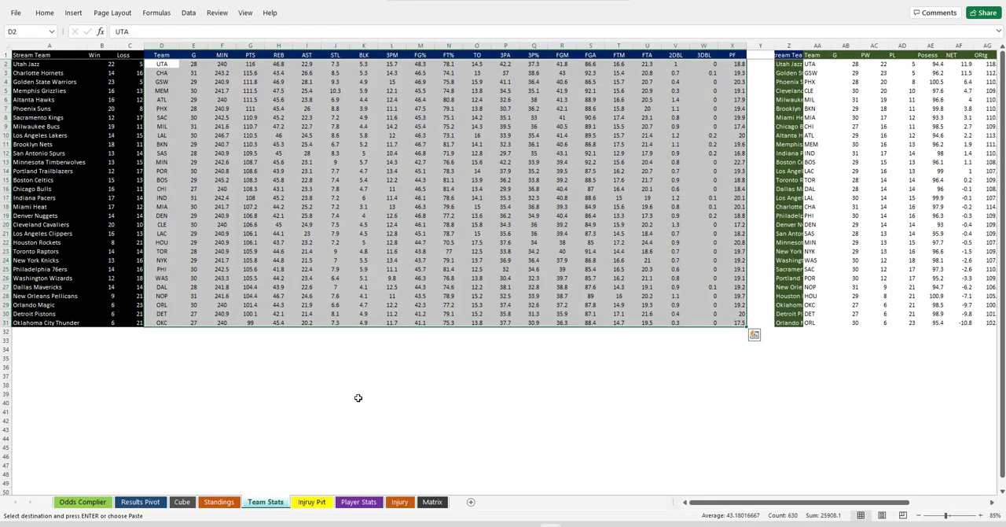
click(816, 66)
right_click(816, 66)
click(858, 117)
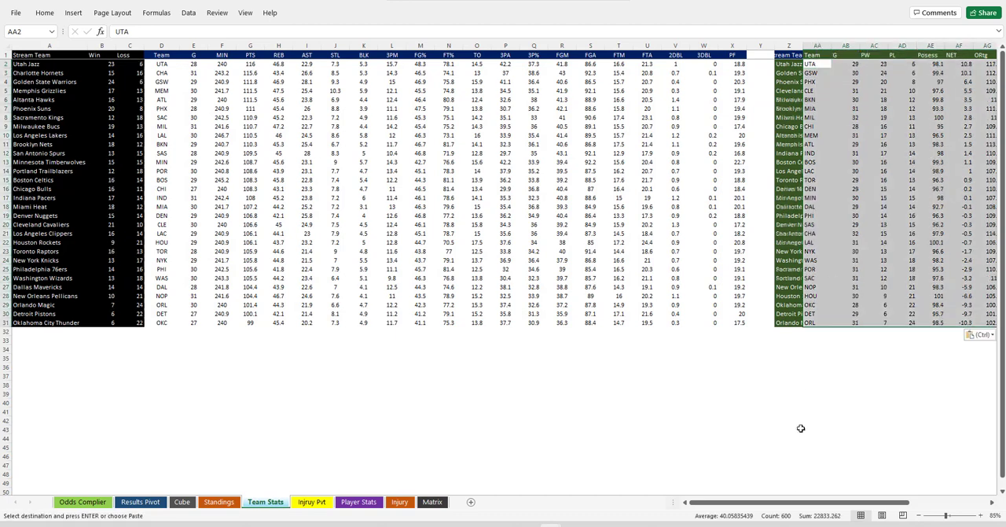
drag(810, 503, 746, 519)
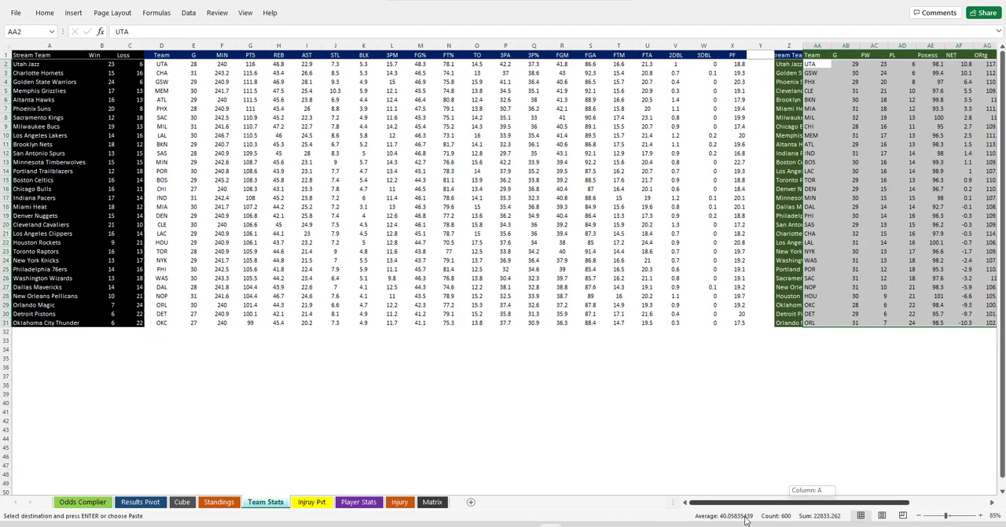
Switch to NBA-stats (1), enable editing and copy the basic team stats in B3:V32
mouse_move(550, 525)
click(548, 478)
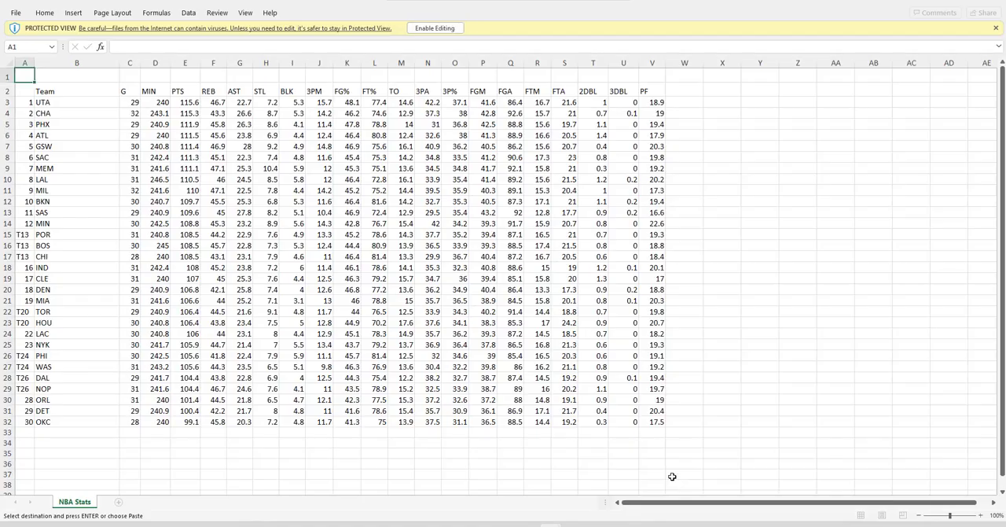
click(428, 31)
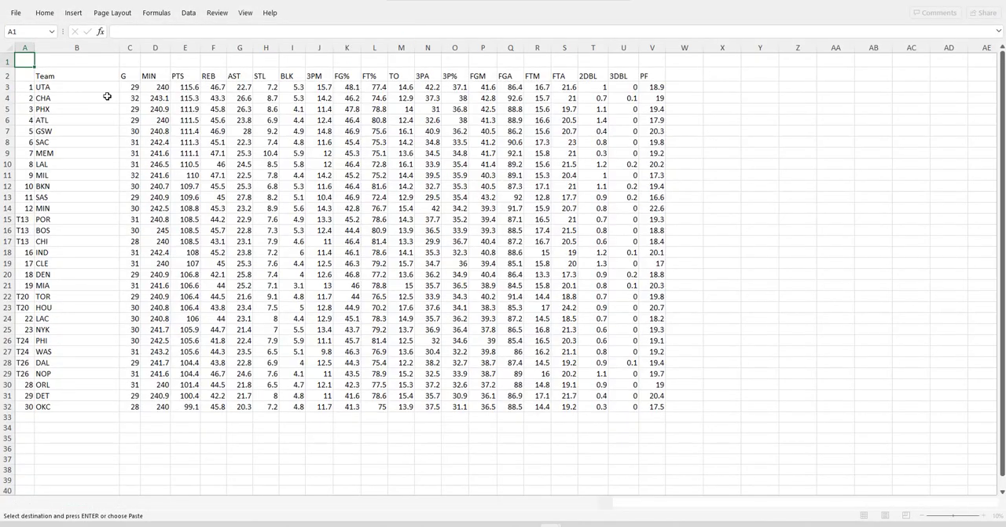
drag(102, 88, 655, 329)
click(654, 76)
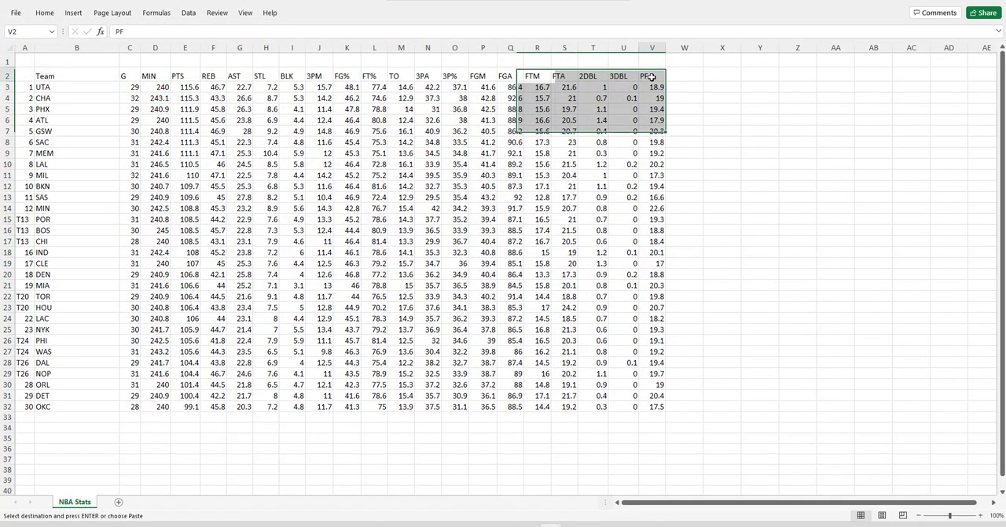
drag(75, 87, 664, 407)
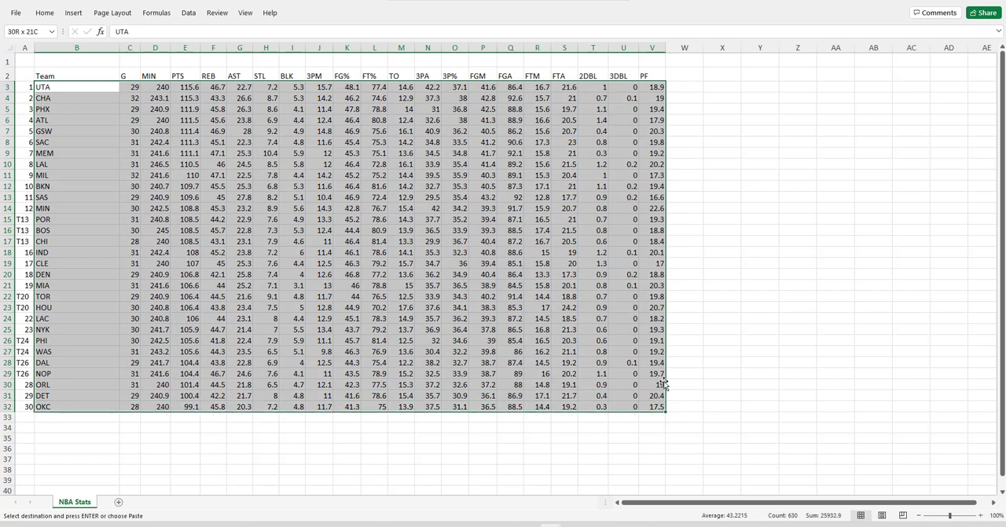
right_click(534, 256)
click(559, 248)
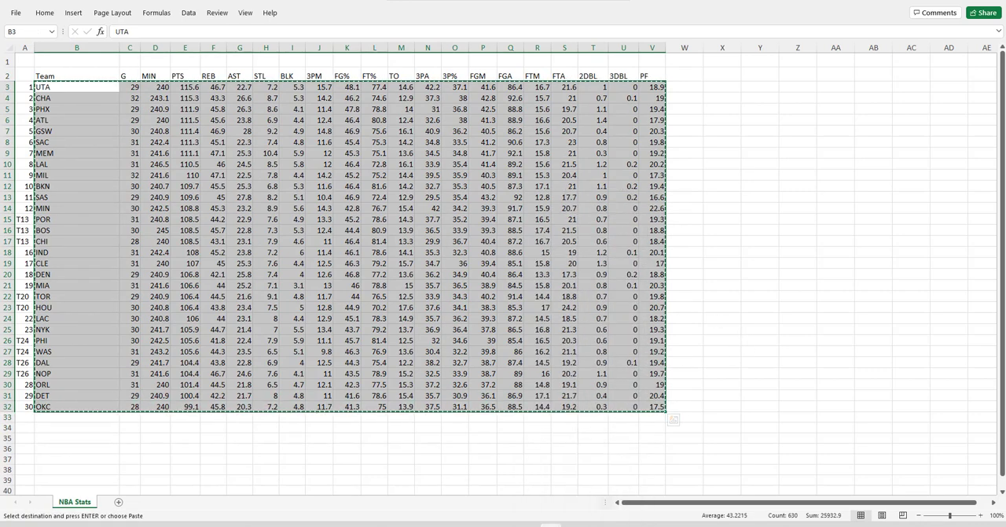
Paste the basic team stats as values into the NBA workbook's Team Stats sheet, starting at D2
click(353, 489)
key(ctrl+v)
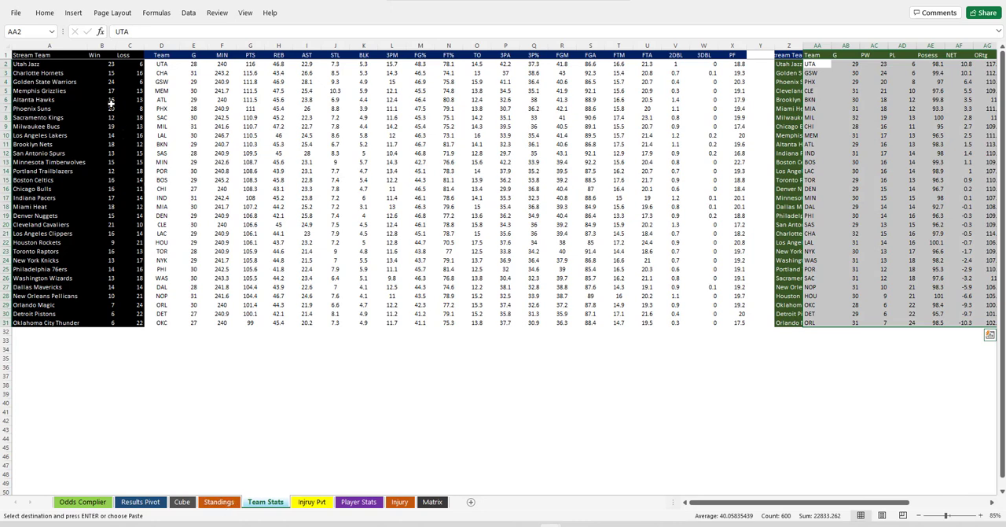
right_click(158, 69)
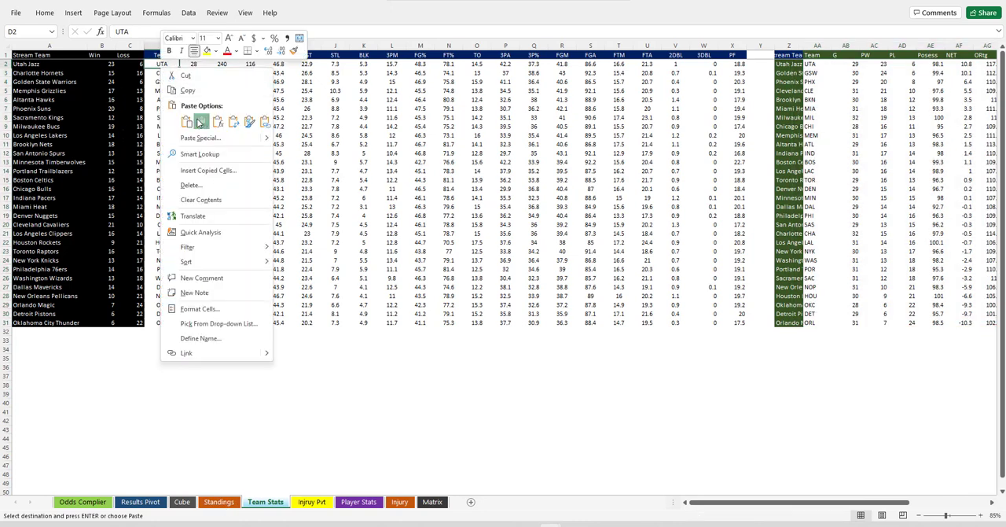
click(200, 122)
Switch to the NBA-stats workbook, enable editing and copy all player rows from B3 to Y496
mouse_move(550, 525)
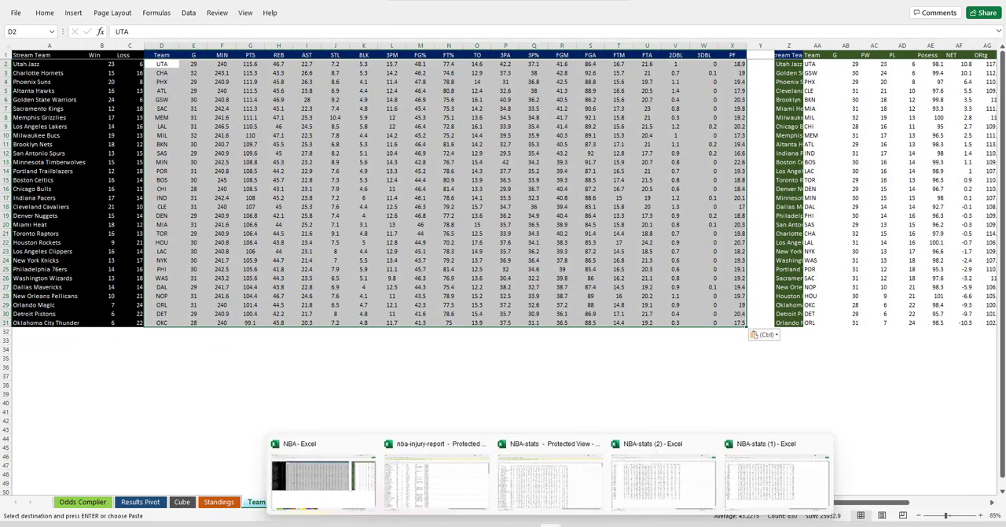
click(537, 494)
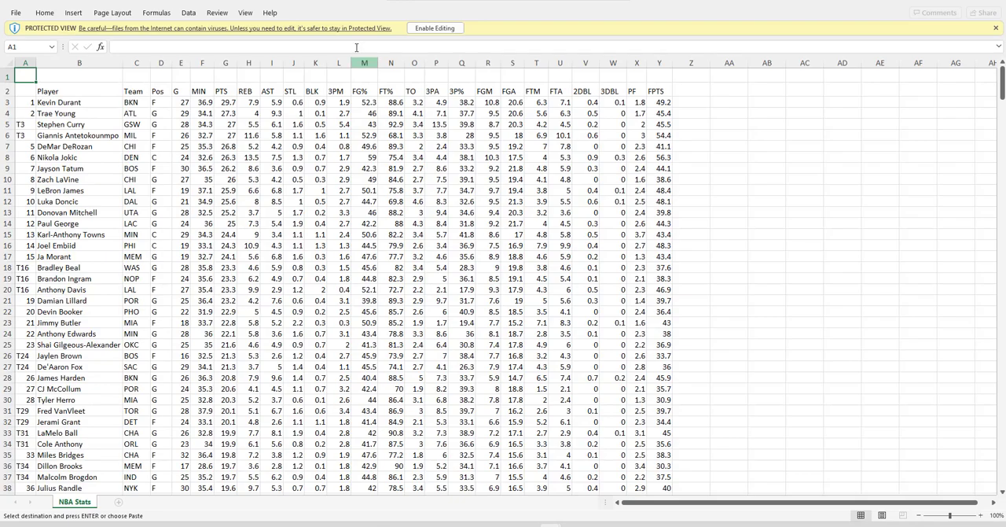
click(435, 29)
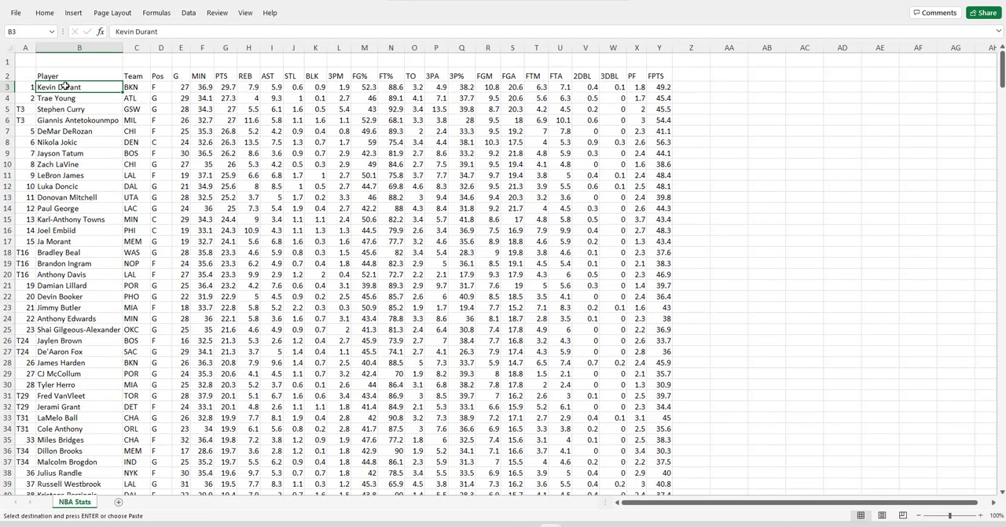
key(ctrl+shift+Right)
key(ctrl+shift+Down)
key(ctrl+c)
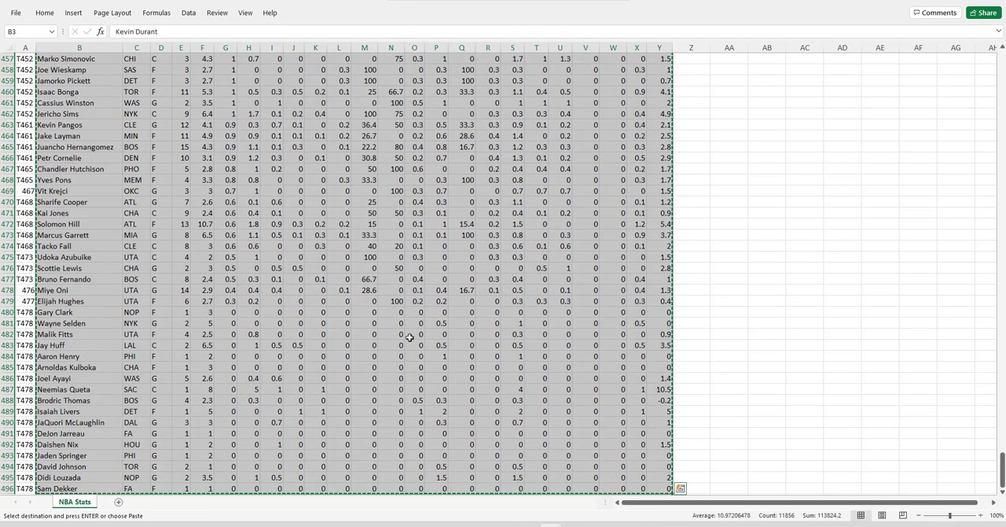
Paste the player stats as values into the NBA workbook's Player Stats sheet, starting at D3
click(335, 473)
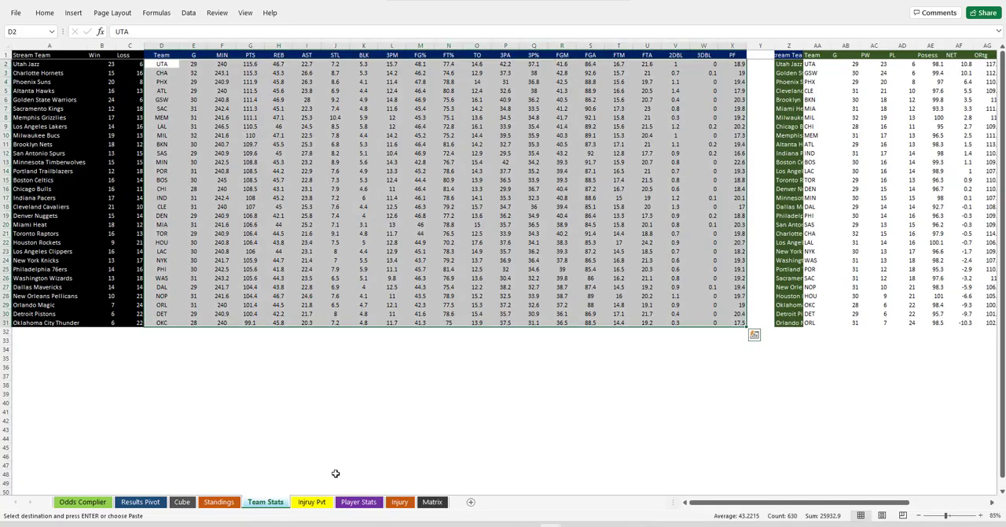
click(359, 502)
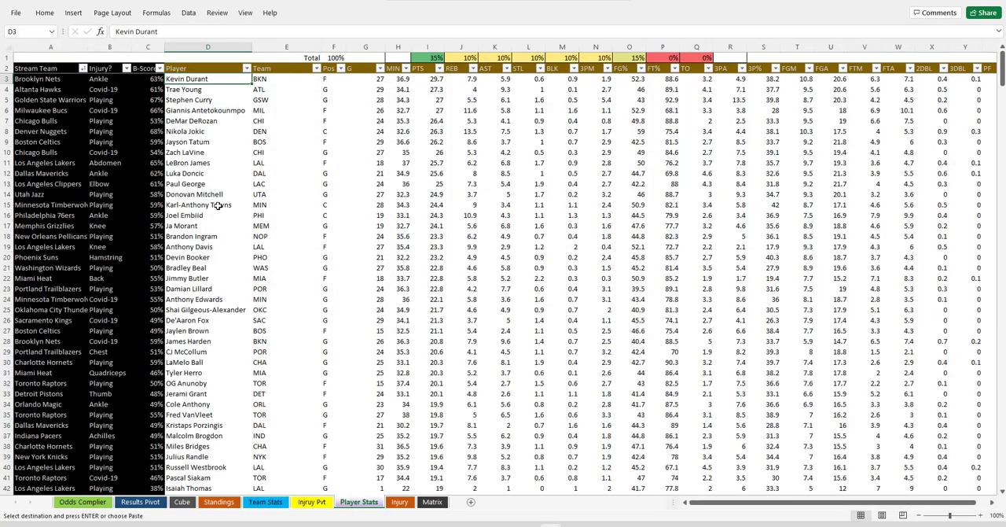
right_click(202, 78)
click(245, 131)
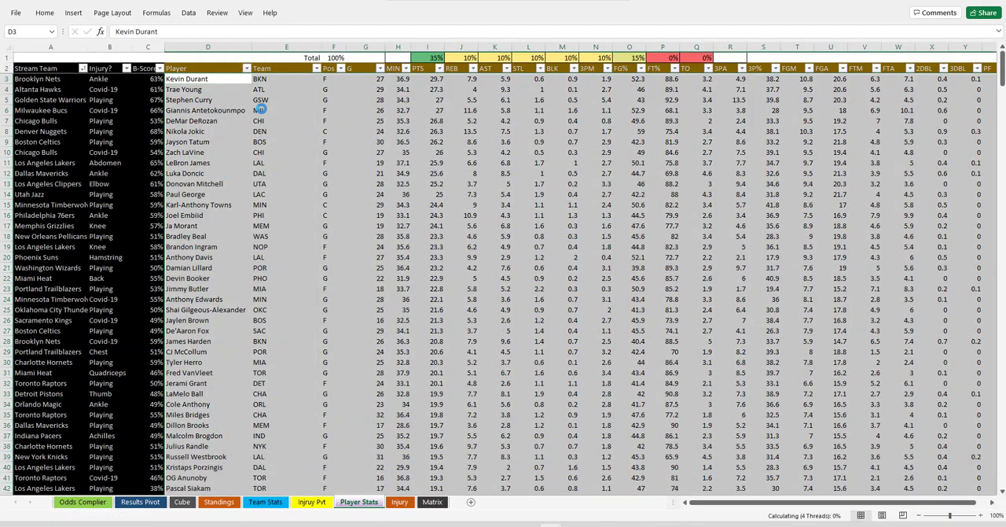
Check the end of the pasted player rows on the Player Stats sheet and the area below them
drag(1001, 73, 1001, 471)
drag(35, 352, 165, 486)
click(208, 303)
key(ctrl+Up)
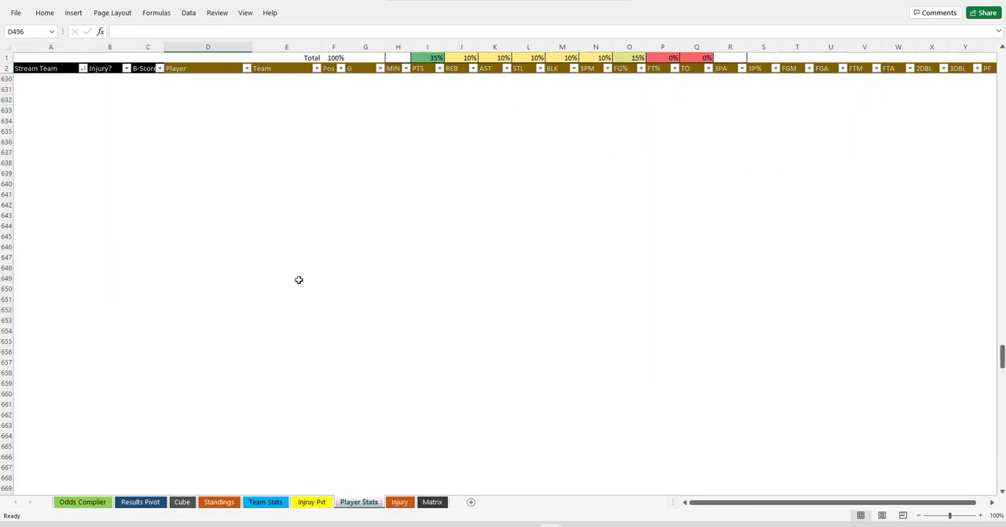
Return to the start of the Player Stats sheet, switch to the nba-injury-report workbook and enable editing
scroll(229, 236, up, 5)
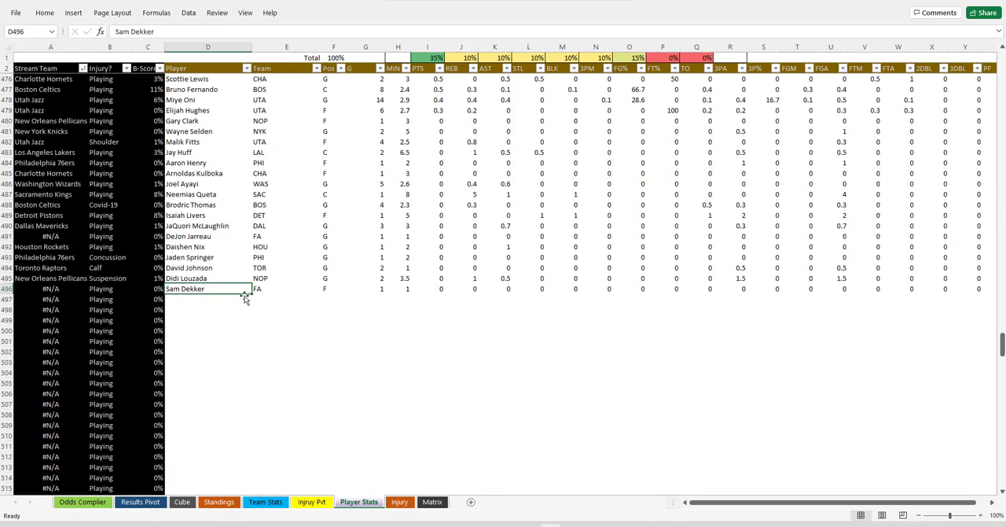
key(ctrl+Home)
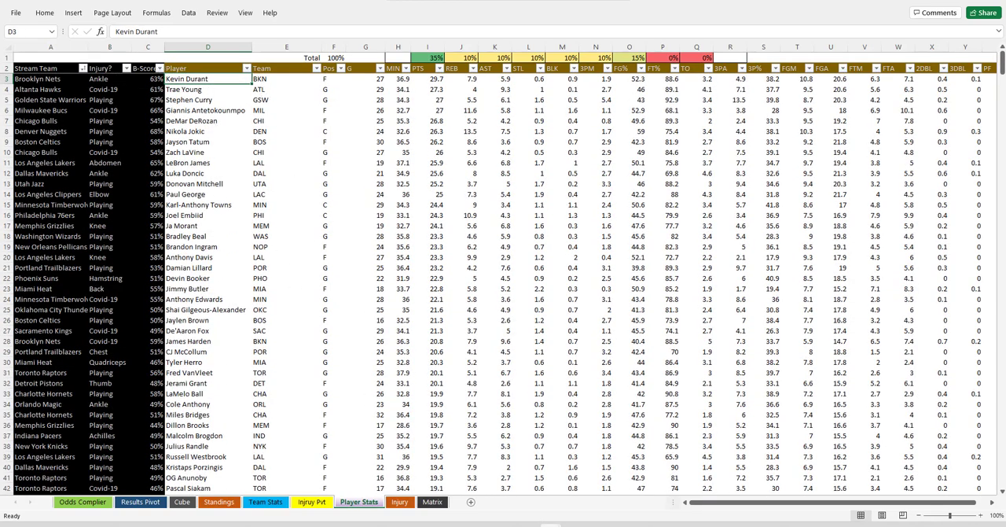
mouse_move(550, 524)
click(410, 465)
click(426, 29)
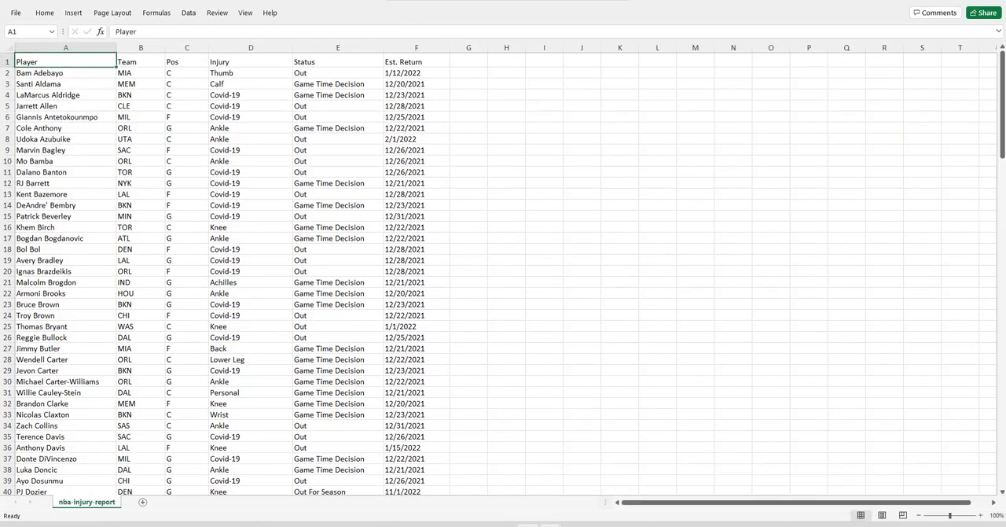
Clear the old injury data from C2 through column H on the NBA workbook's Injury sheet
mouse_move(550, 525)
click(353, 486)
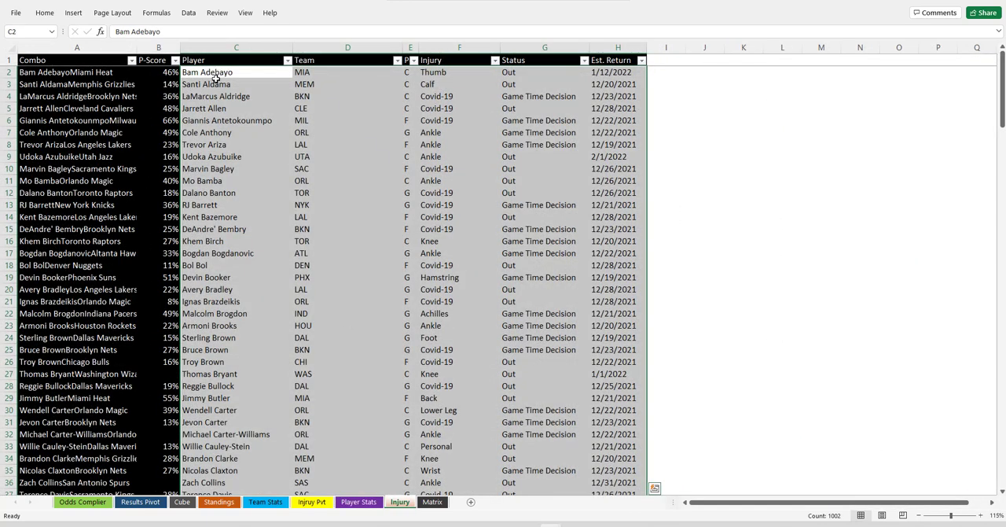
key(Delete)
click(212, 72)
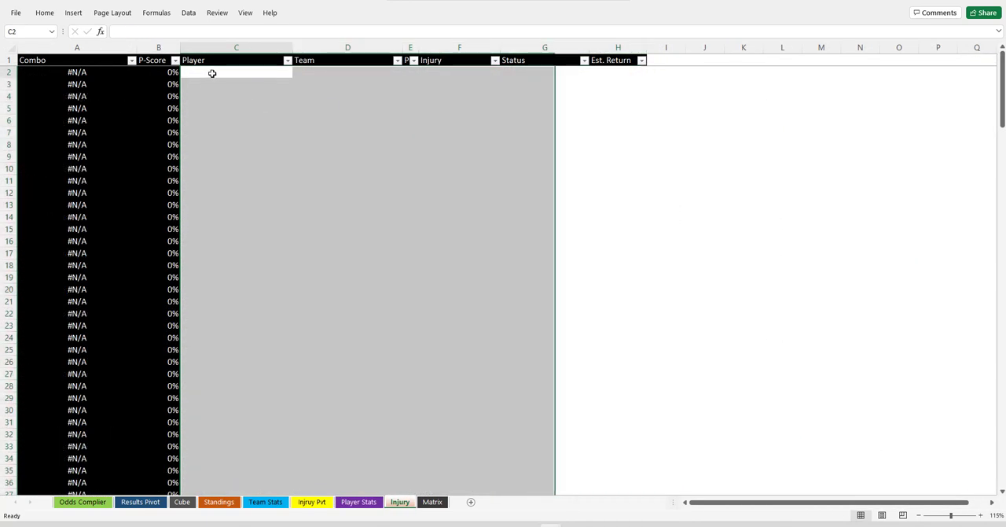
key(ctrl+shift+Right)
key(ctrl+shift+Down)
key(Left)
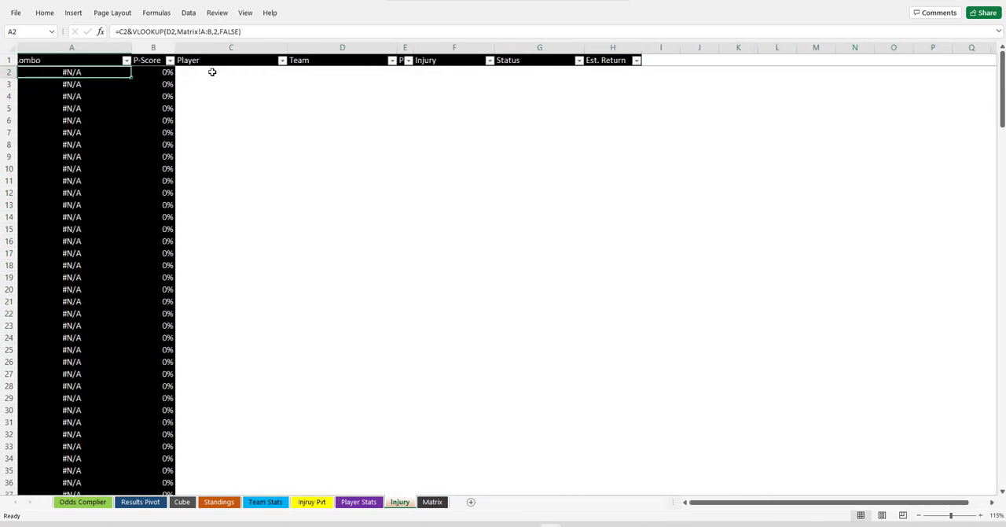
text(0)
key(Escape)
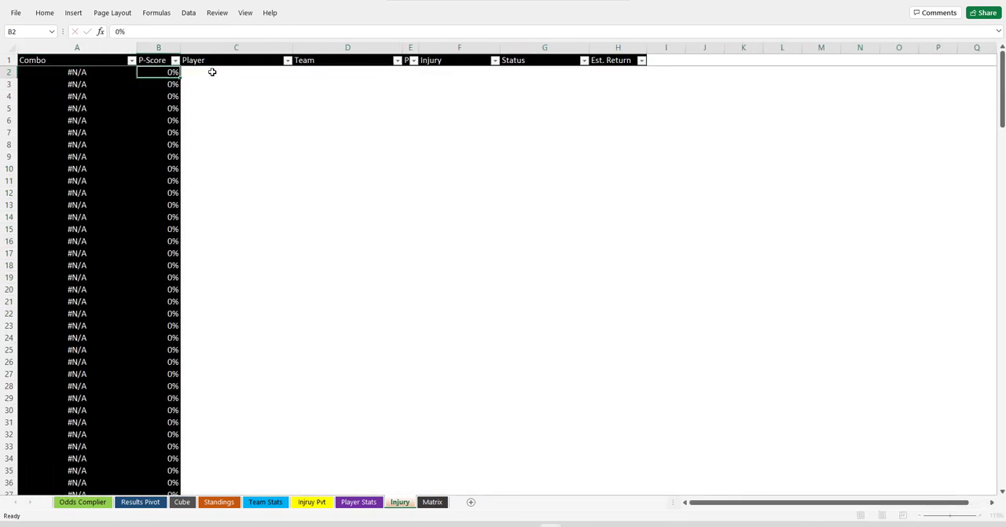
click(212, 72)
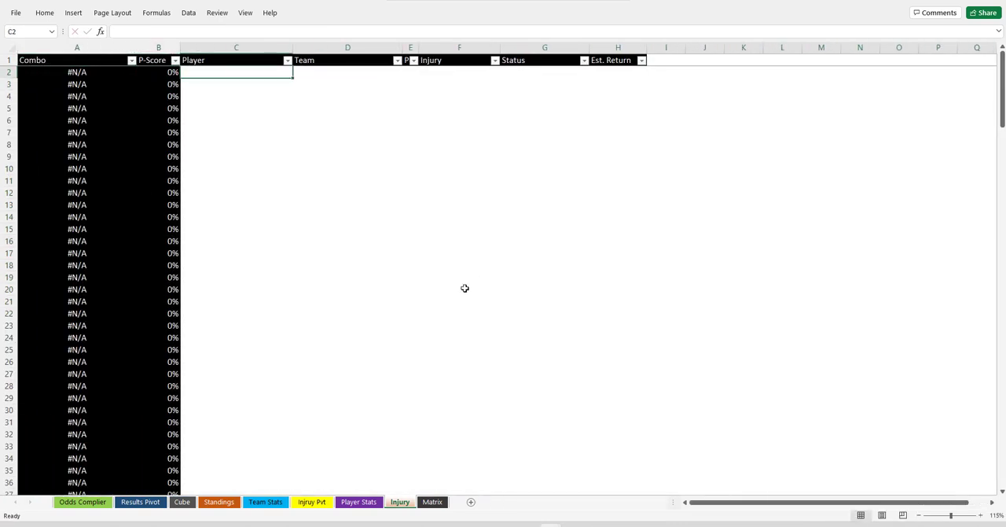
Switch to the nba-injury-report workbook and copy all injury rows from A2 to F170
mouse_move(554, 523)
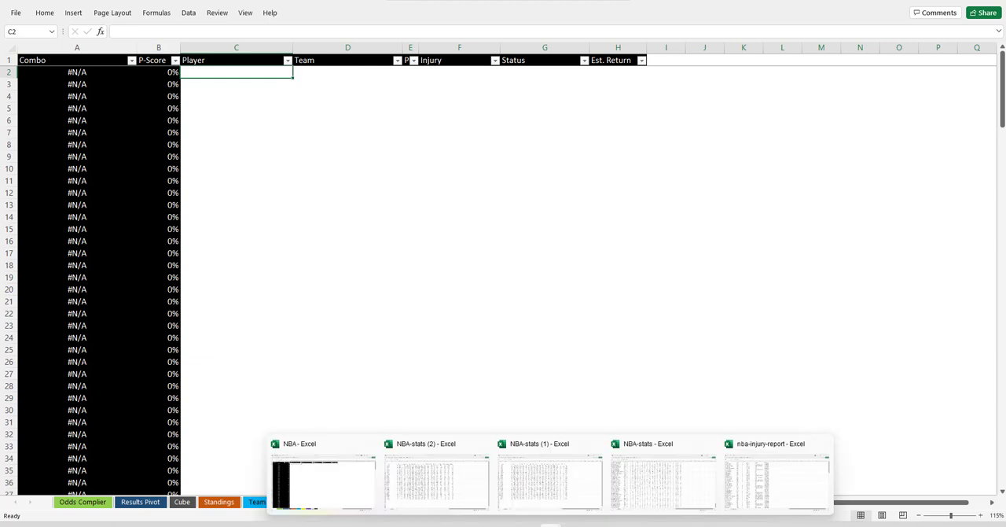
click(430, 487)
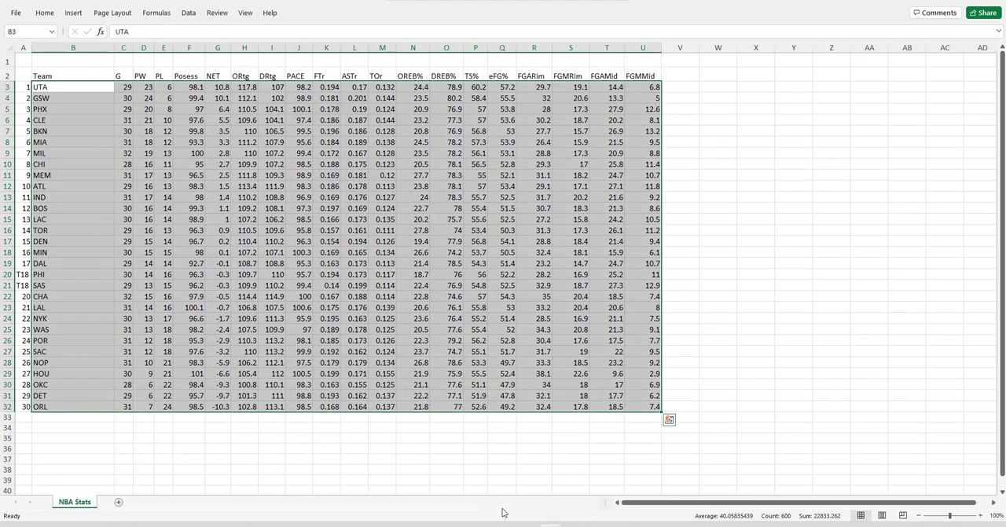
mouse_move(527, 523)
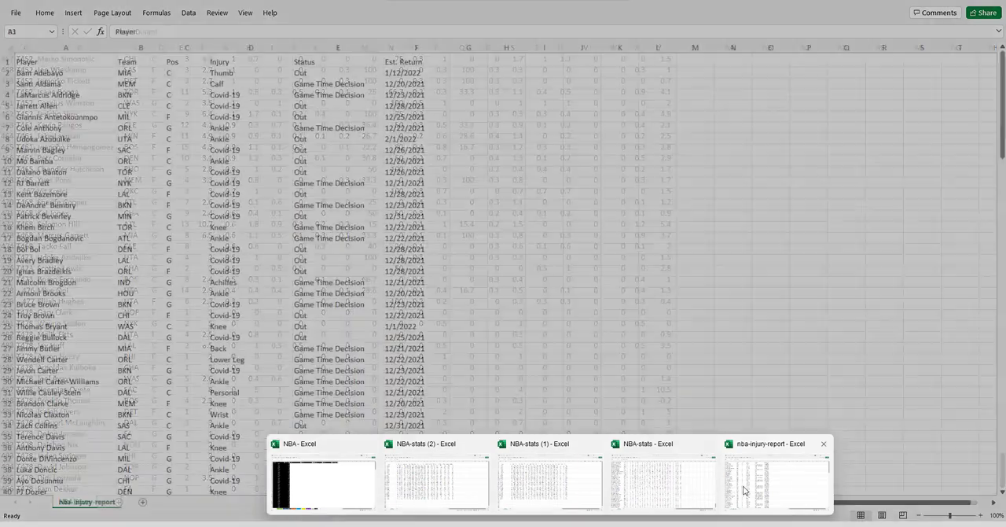
click(744, 490)
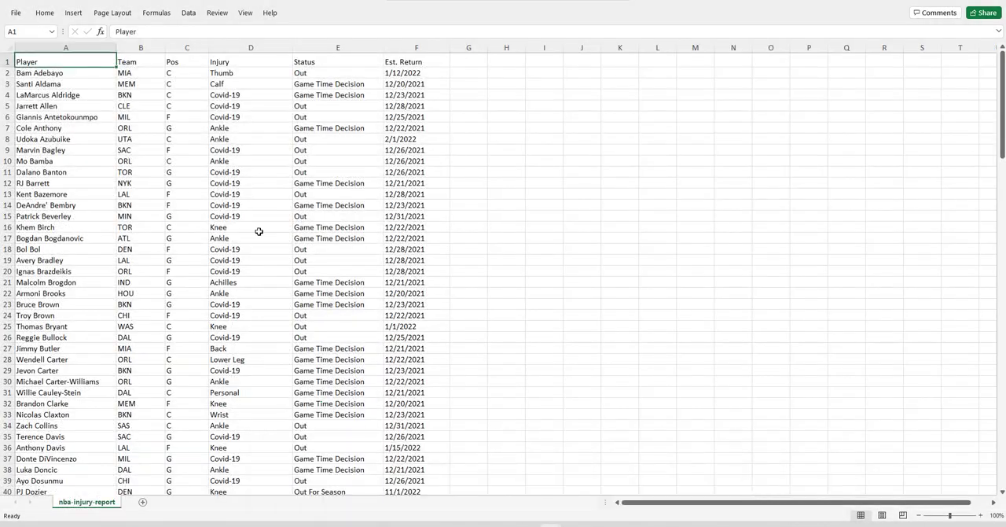
click(40, 72)
key(ctrl+shift+Right)
key(ctrl+shift+Down)
key(ctrl+c)
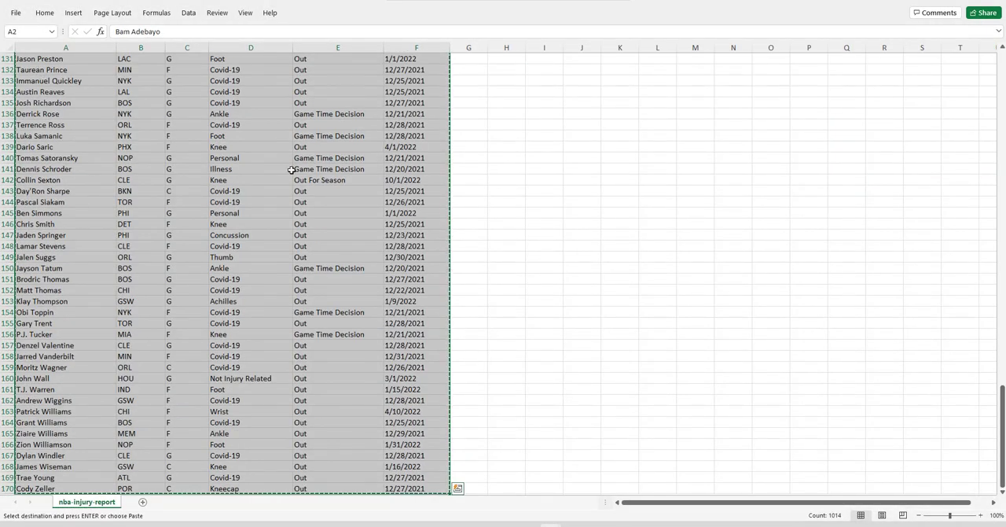
Paste the injury rows as values into the NBA workbook's Injury sheet, starting at C2, and check the last rows
mouse_move(558, 520)
click(322, 503)
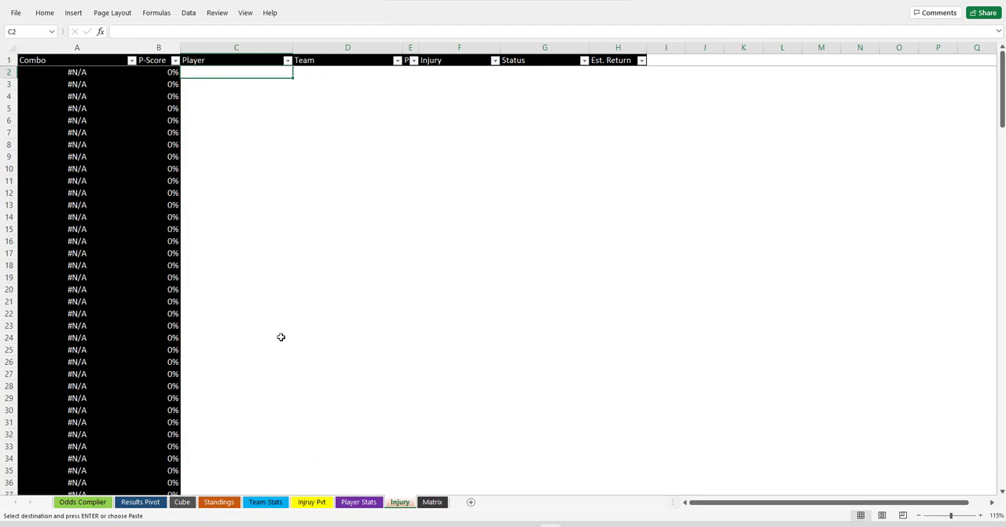
right_click(220, 72)
click(255, 127)
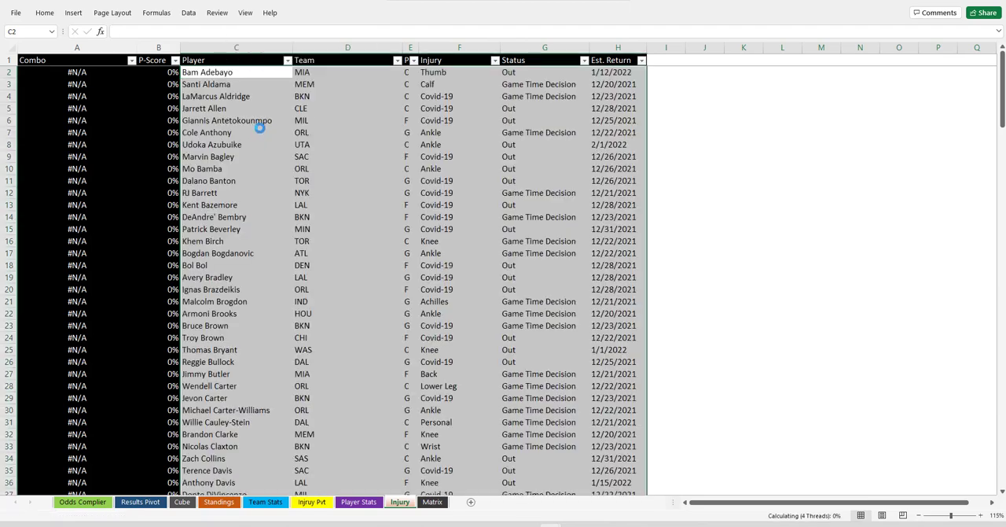
click(220, 169)
key(ctrl+Down)
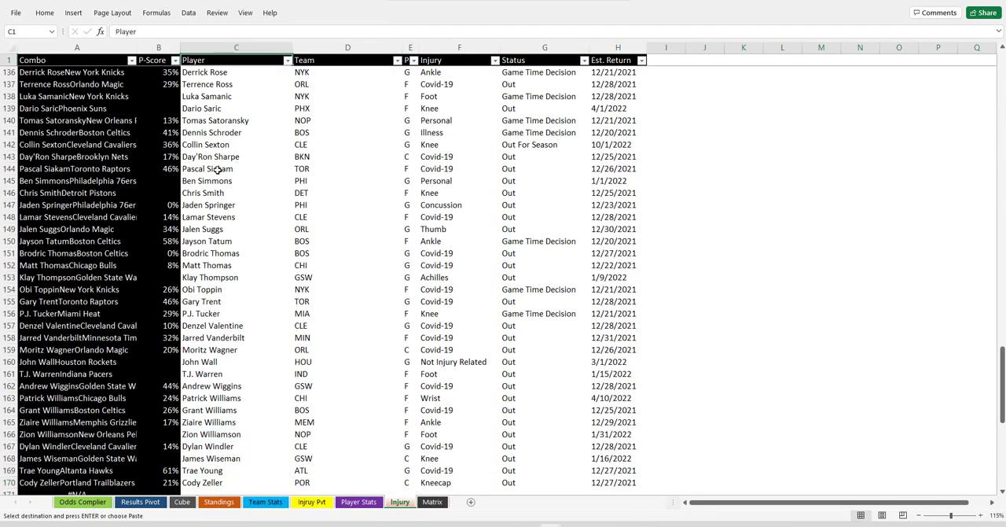
key(ctrl+Up)
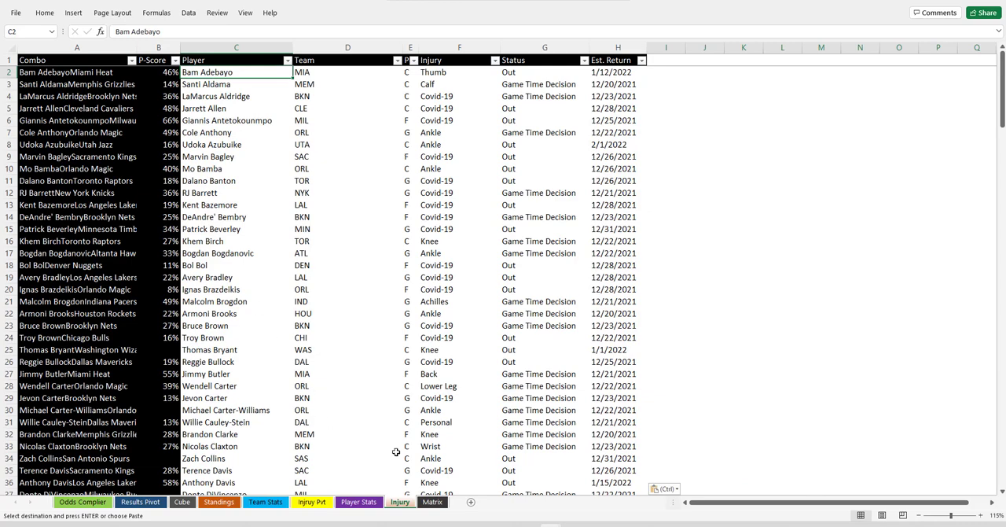
Close the nba-injury-report workbook without keeping its clipboard data, and close the three NBA-stats workbooks
mouse_move(563, 525)
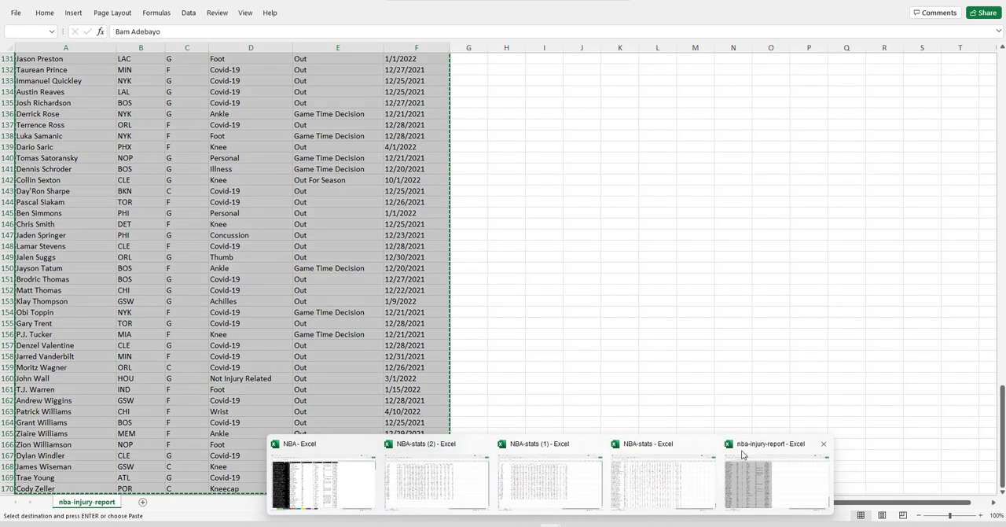
click(822, 446)
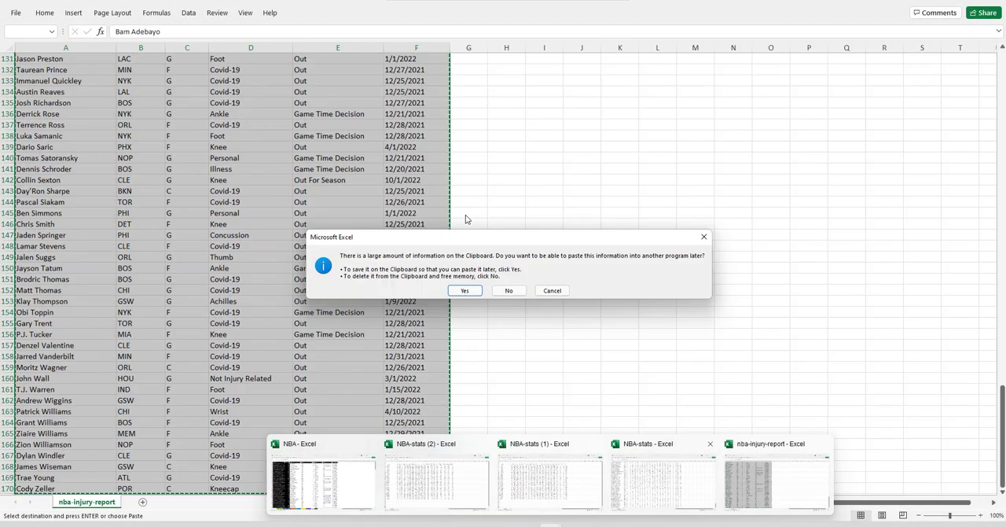
click(509, 292)
mouse_move(552, 522)
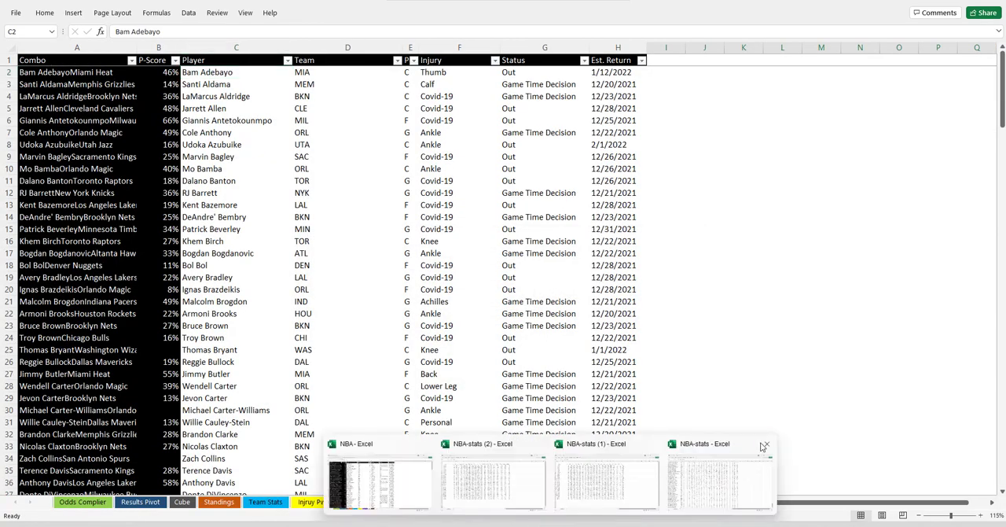
click(764, 445)
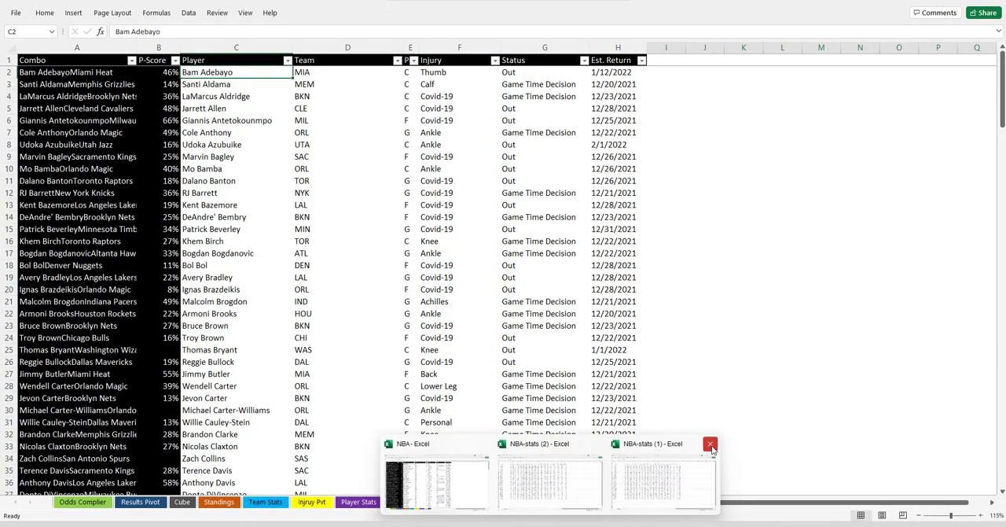
click(710, 443)
click(654, 443)
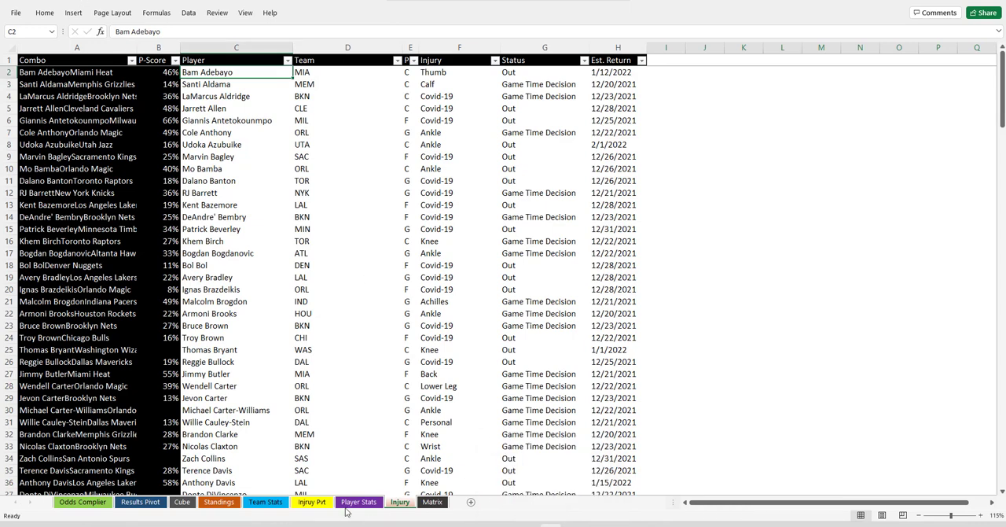
Refresh the pivot table on the Injruy Pvt sheet and check its injury type columns up to Grand Total
click(311, 501)
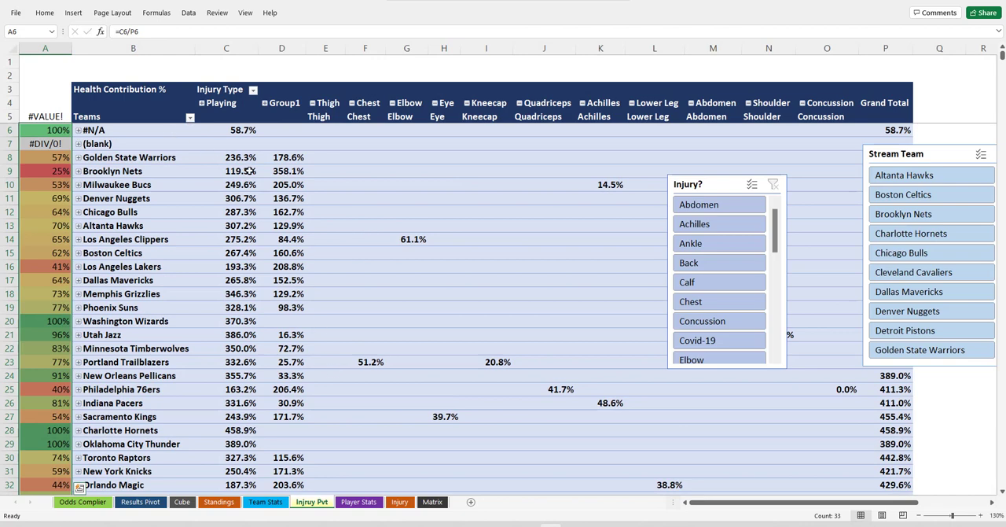
right_click(213, 162)
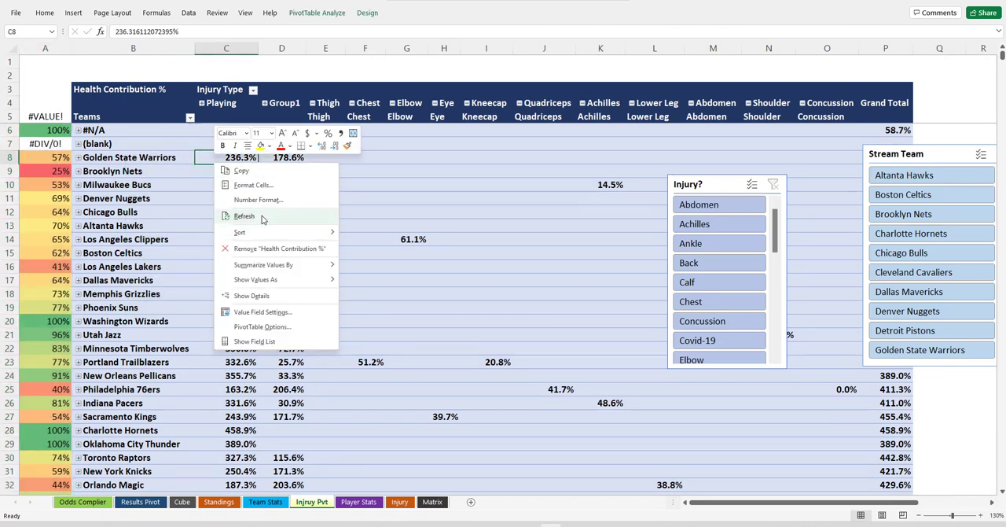
click(260, 214)
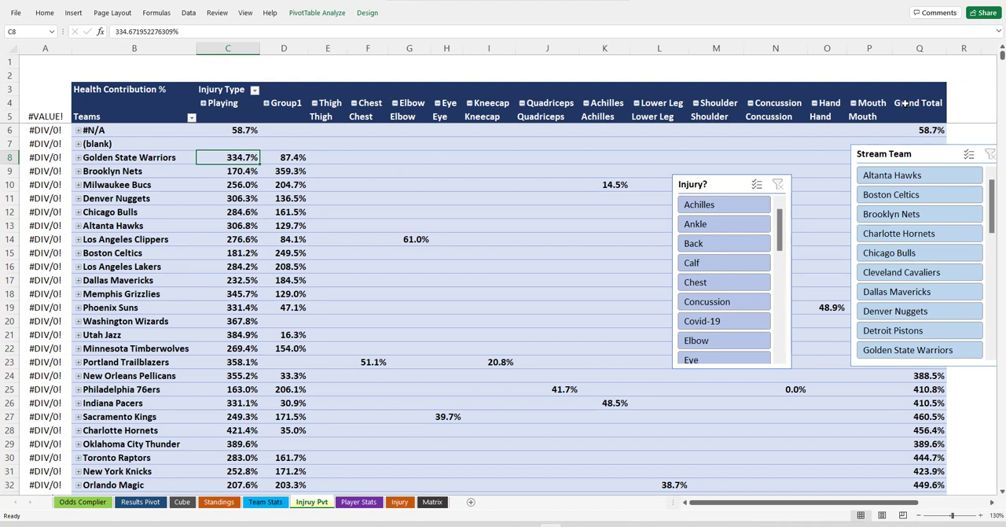
drag(904, 103, 295, 106)
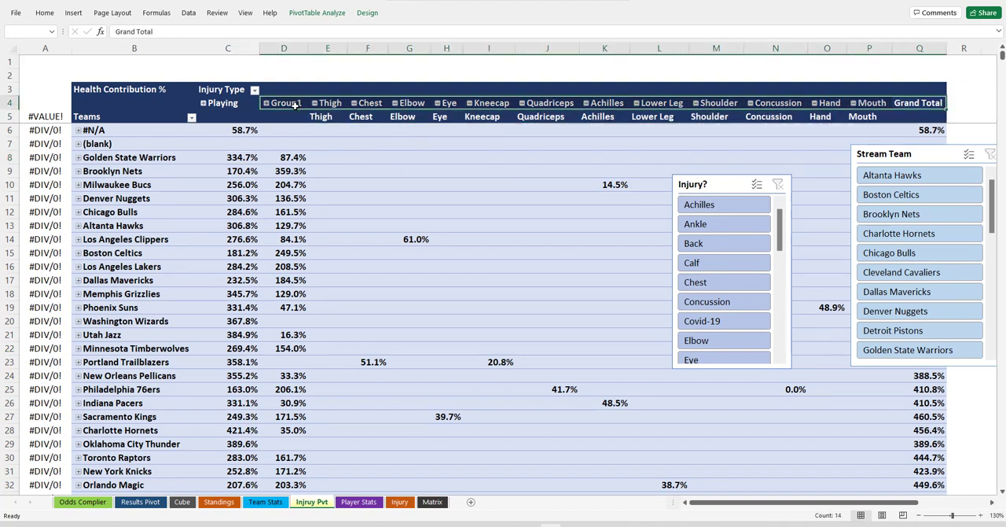
Change the formula in A6 to =C6/Q6 and fill it down to the Grand Total row
click(47, 131)
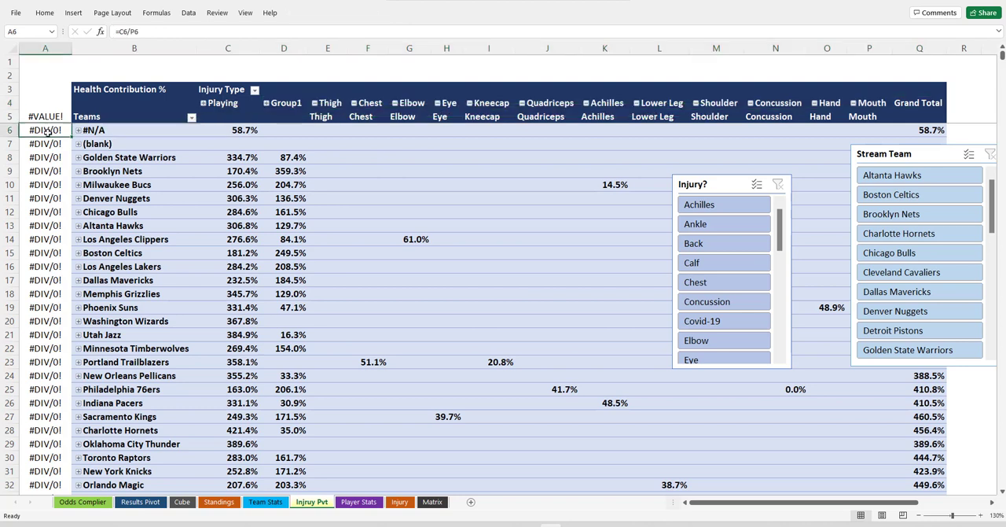
double_click(41, 131)
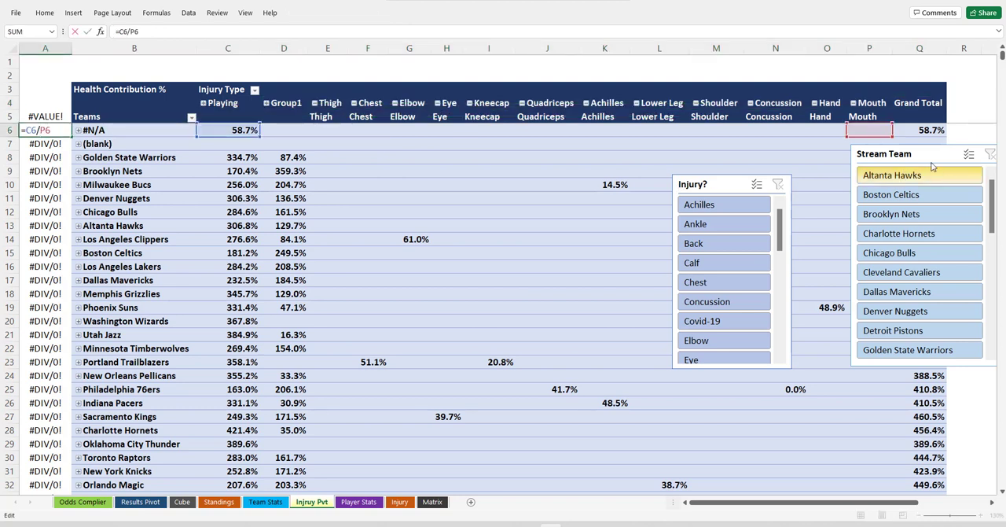
drag(884, 138, 905, 138)
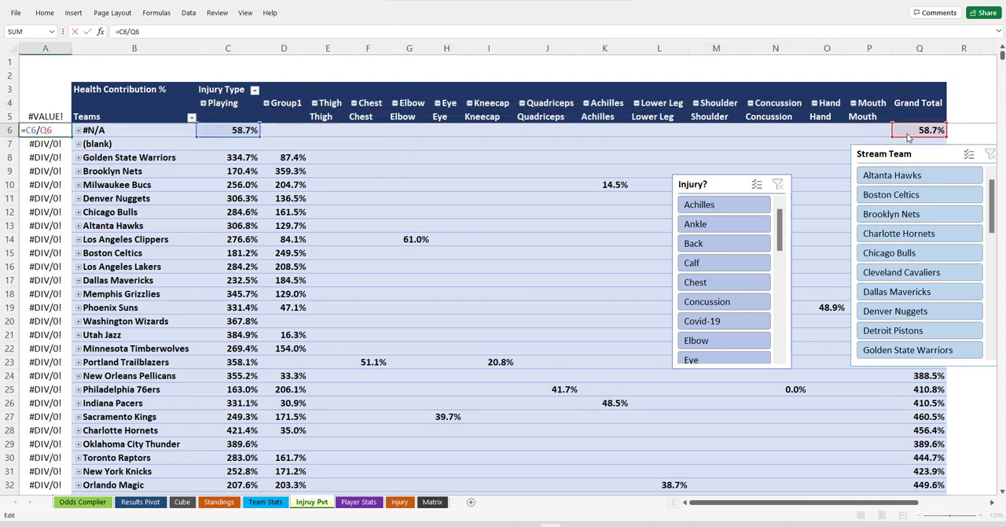
key(Return)
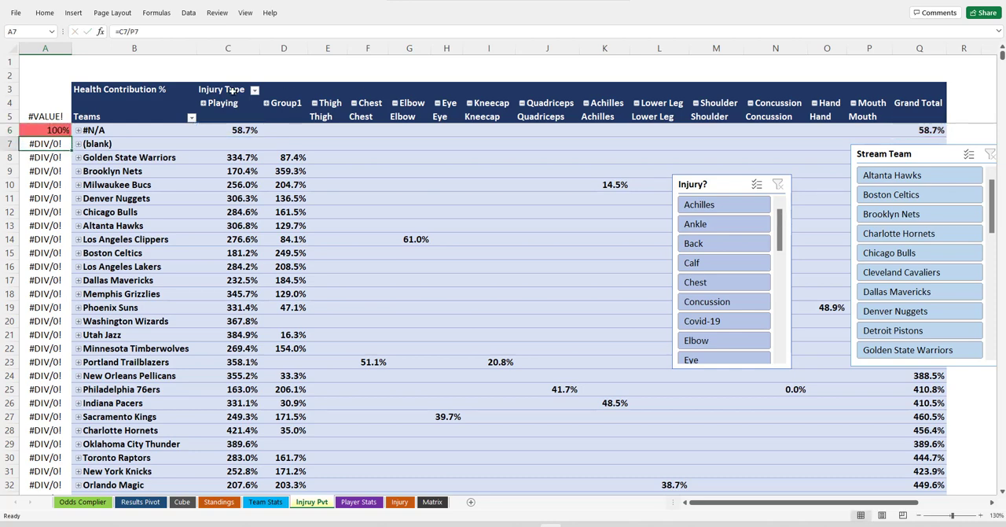
click(44, 131)
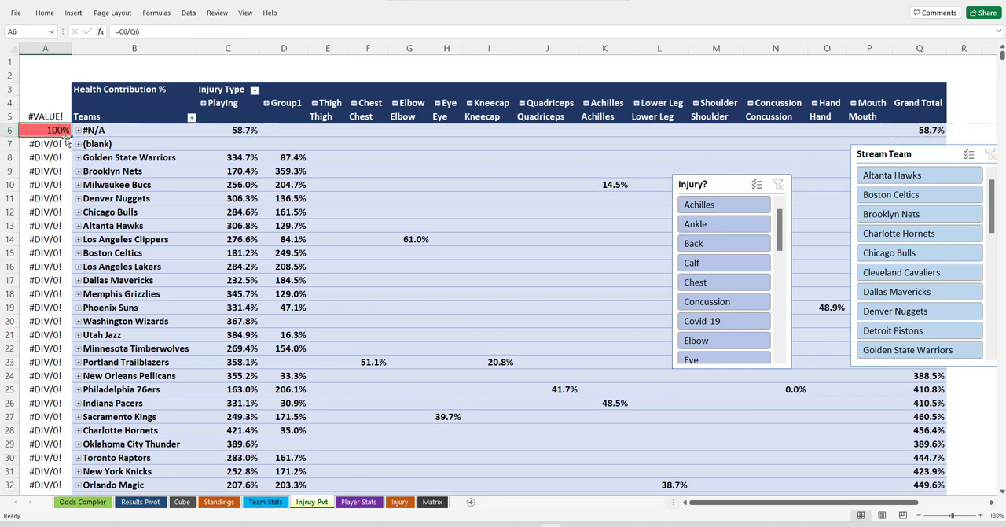
double_click(72, 137)
scroll(69, 286, down, 7)
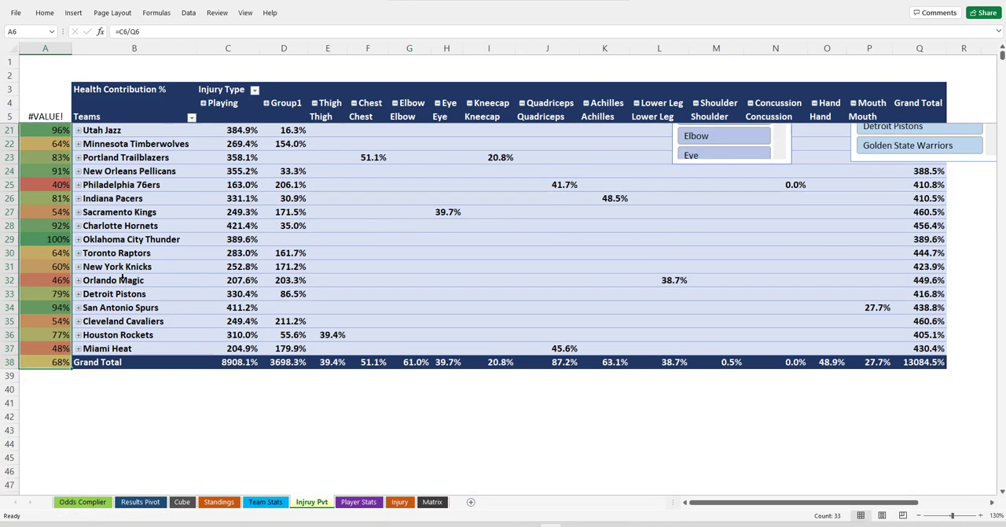
scroll(66, 275, up, 8)
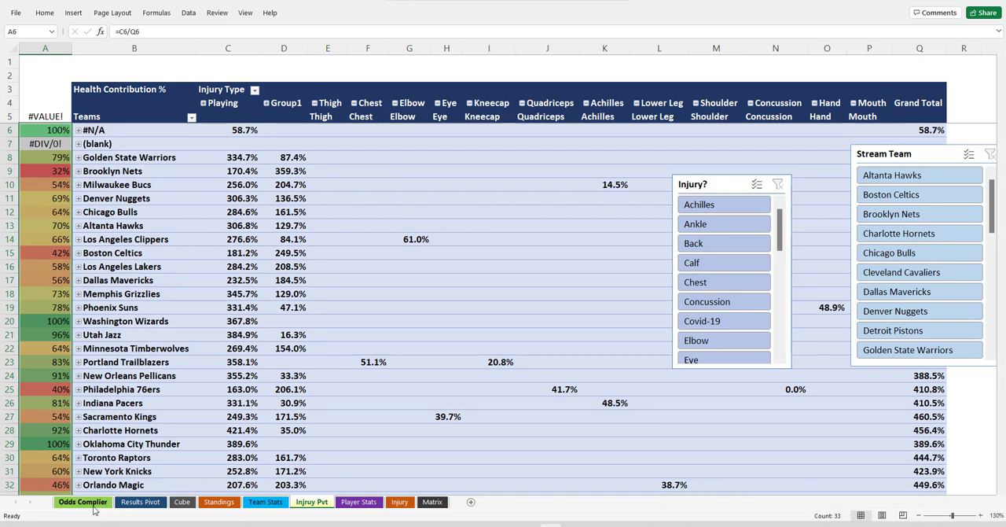
Review the team, power strength, money line and spread figures for the games on the Odds Complier sheet
click(83, 502)
drag(171, 96, 449, 106)
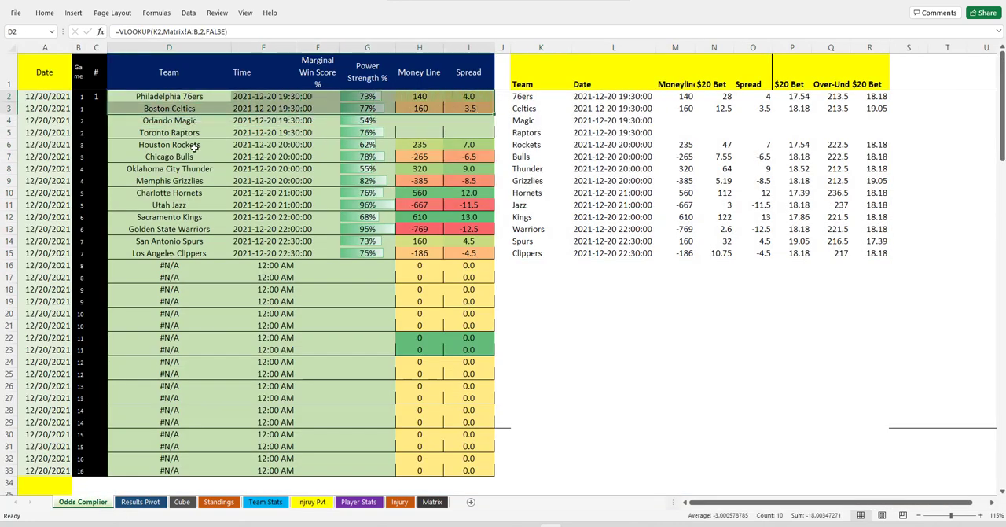
drag(187, 145, 451, 253)
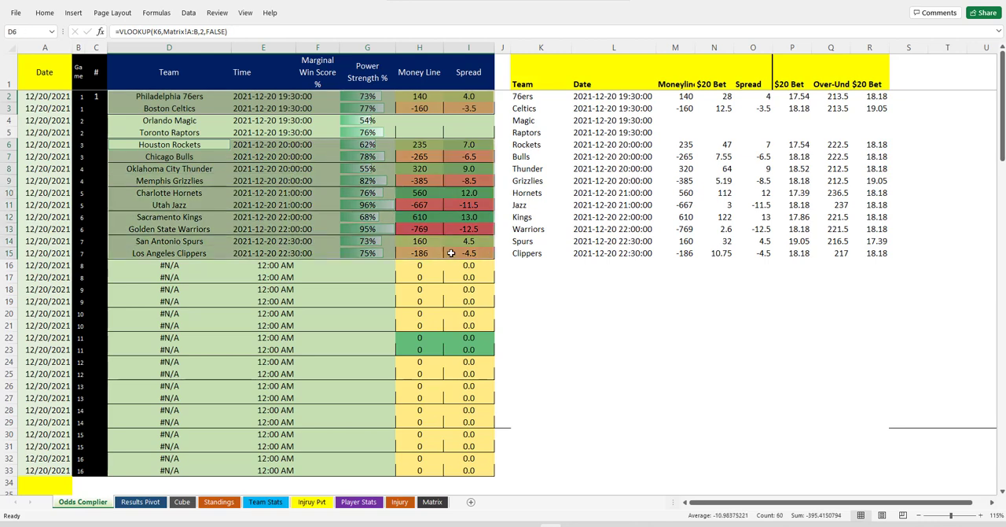
Copy the selected game rows from the Odds Complier sheet and paste them as values at D352 on the Cube sheet
right_click(273, 197)
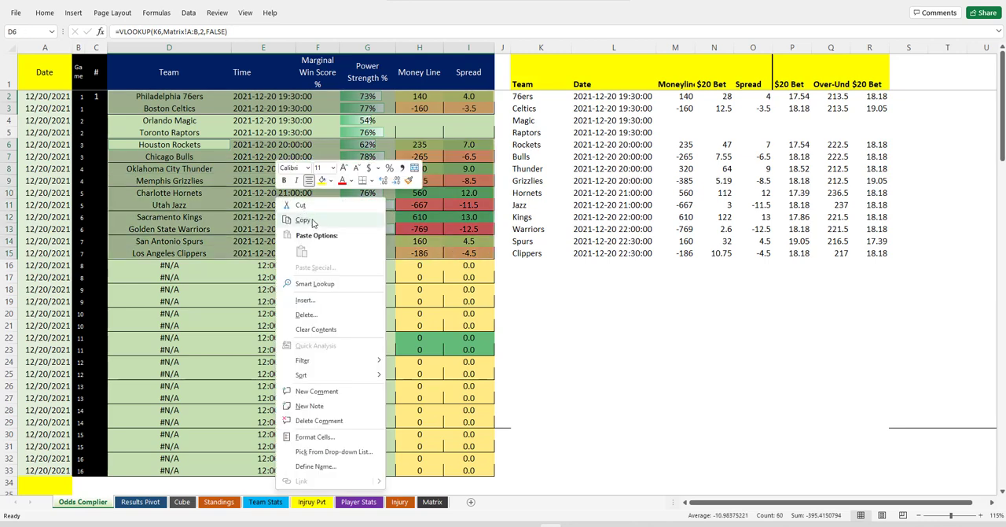
click(295, 214)
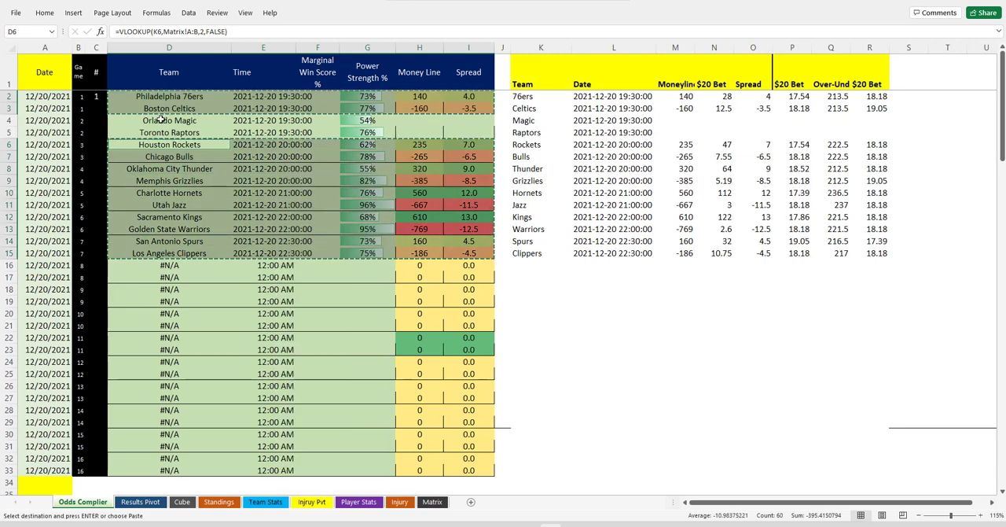
click(181, 502)
right_click(203, 283)
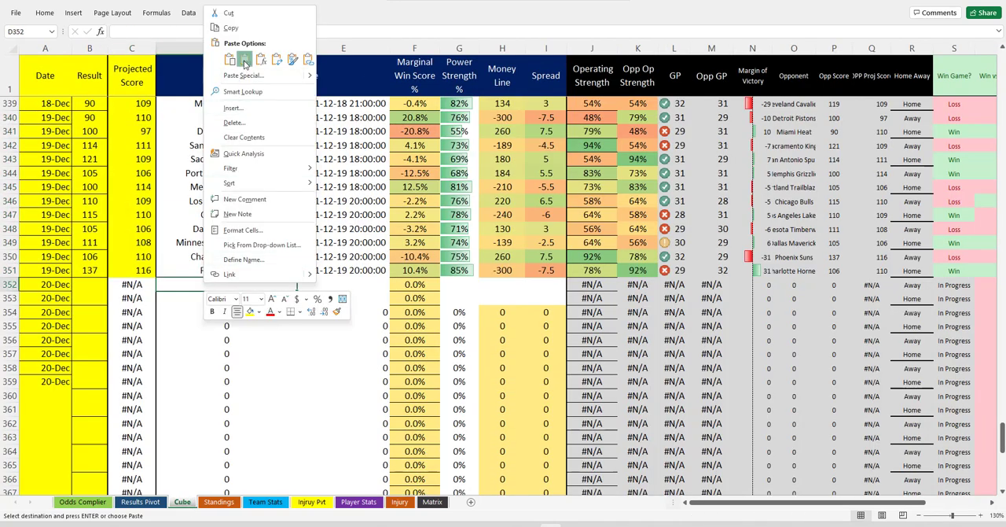
click(210, 61)
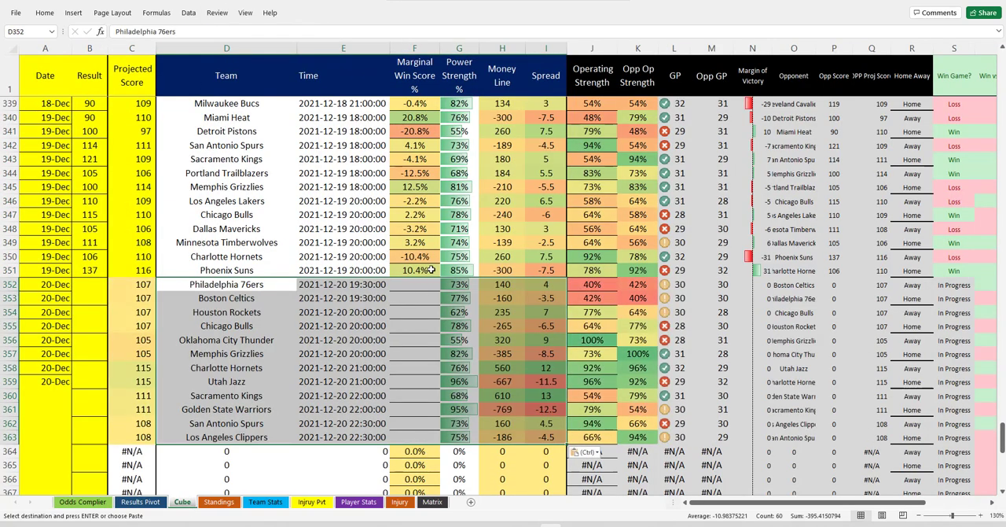
Fill the Marginal Win Score % formula from F351 and the 20-Dec date in column A down to row 363
click(430, 270)
double_click(441, 276)
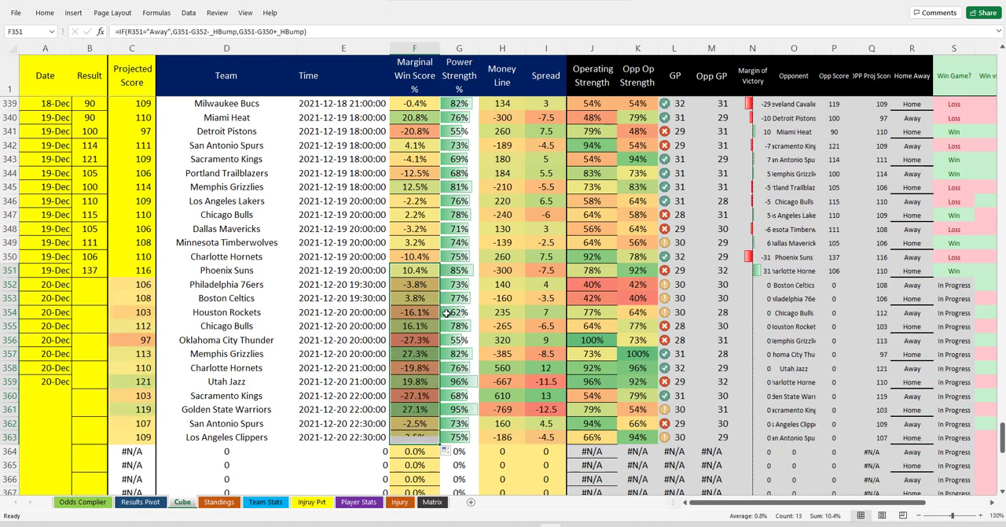
drag(46, 381, 50, 443)
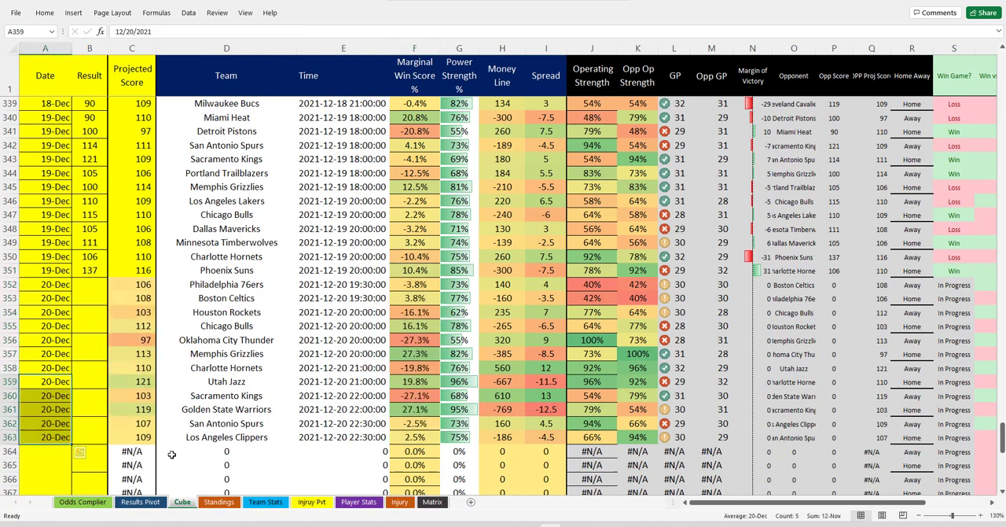
Refresh the pivot table on the Results Pivot sheet and filter its Date slicer to 12/20/2021
click(142, 500)
right_click(421, 217)
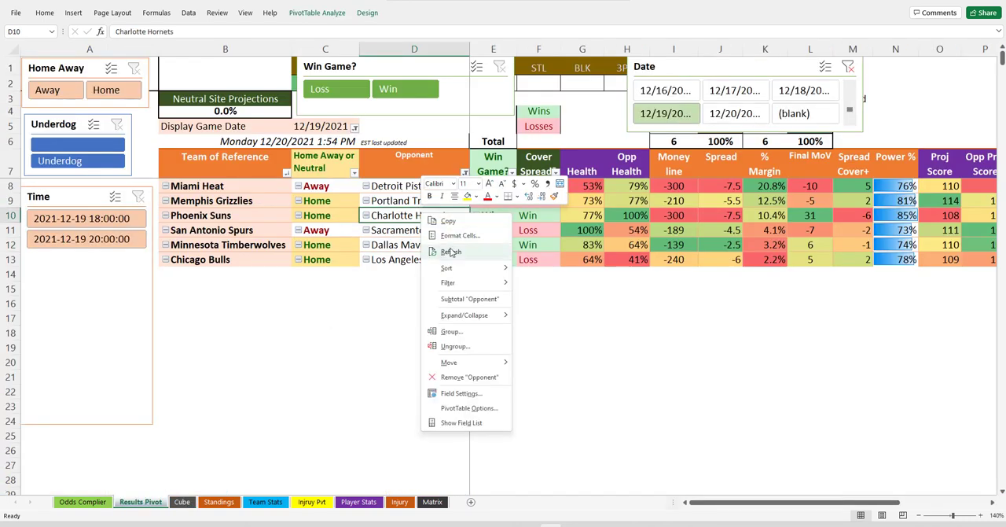
click(452, 252)
click(738, 116)
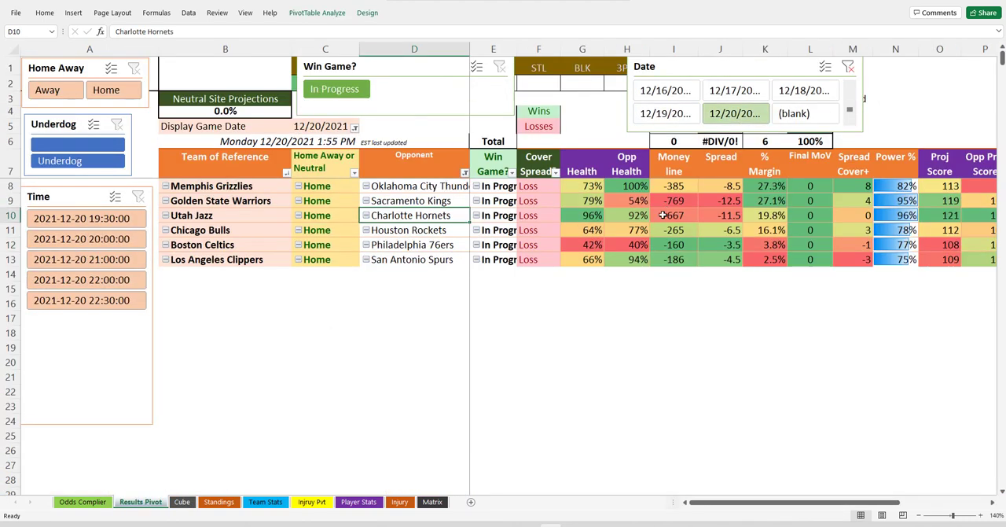
Hide the Win Game and Cover Spread columns, the Final MoV column, and the Final Score and Opp Final columns
drag(476, 45, 541, 49)
right_click(486, 305)
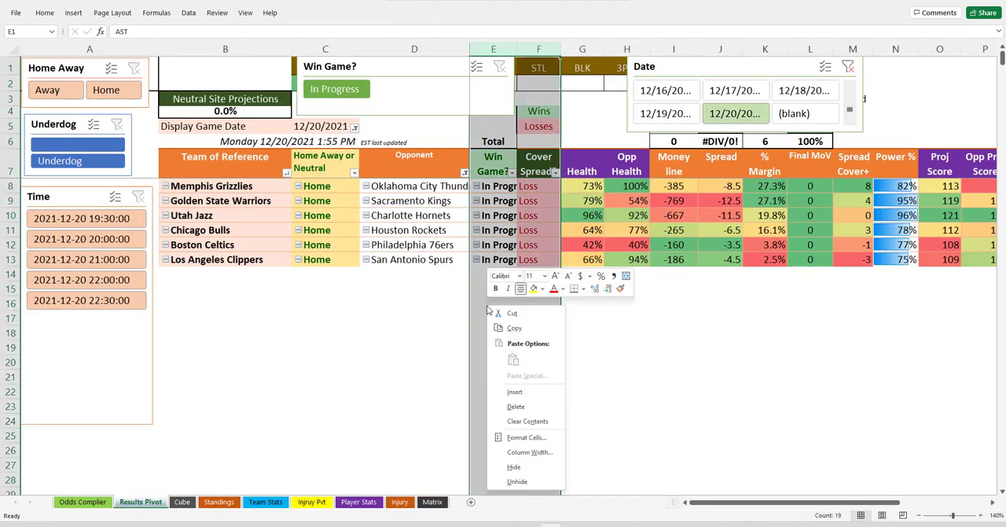
click(532, 465)
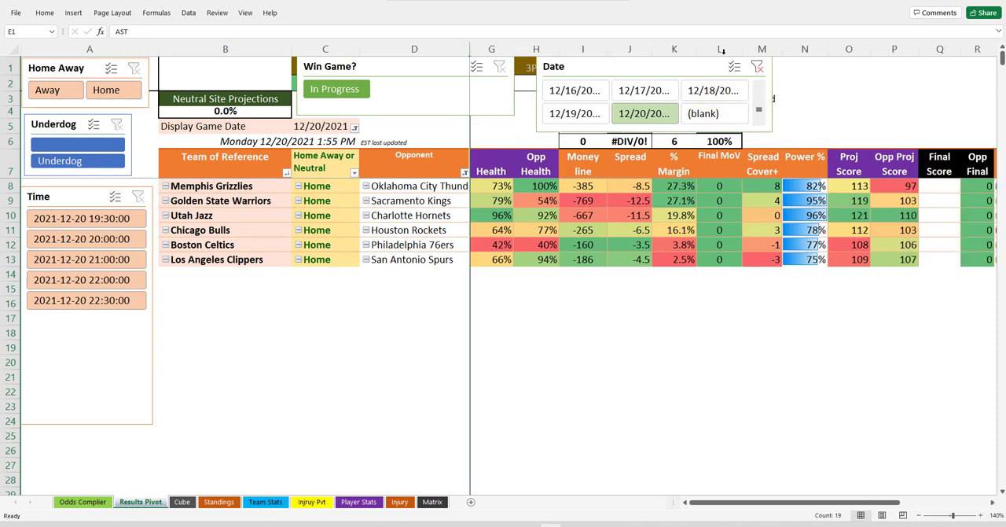
right_click(719, 49)
click(749, 212)
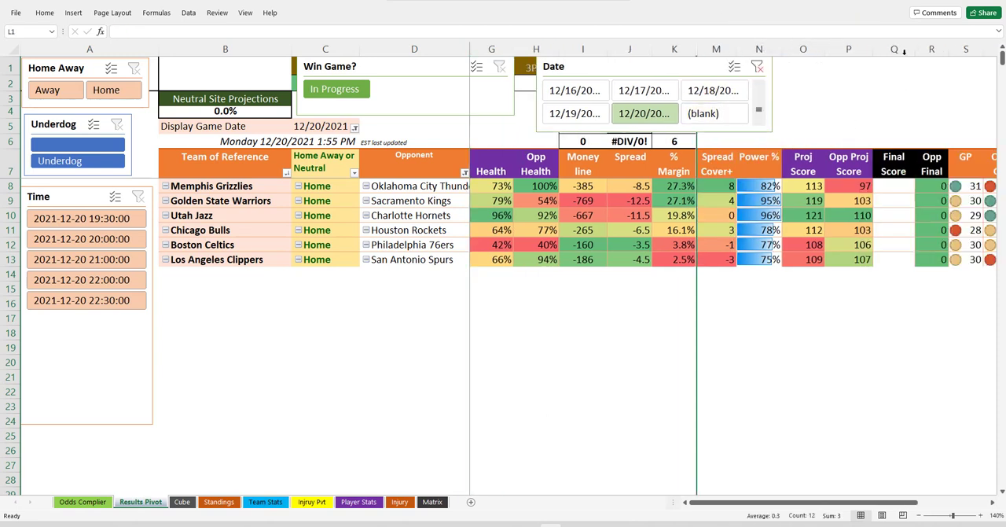
drag(904, 50, 932, 48)
right_click(915, 303)
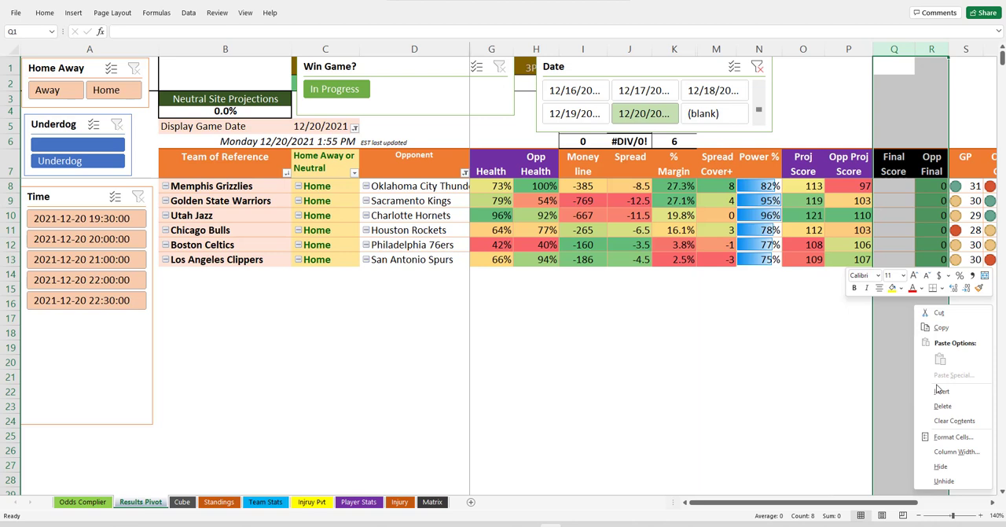
click(960, 469)
click(643, 348)
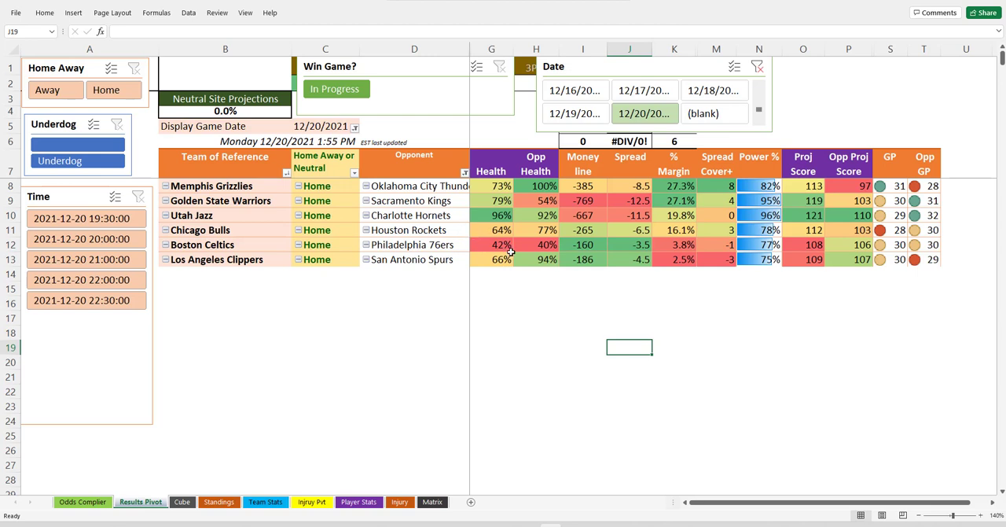
Compare Health and Opp Health for the Boston Celtics and Golden State Warriors games
drag(501, 246, 546, 245)
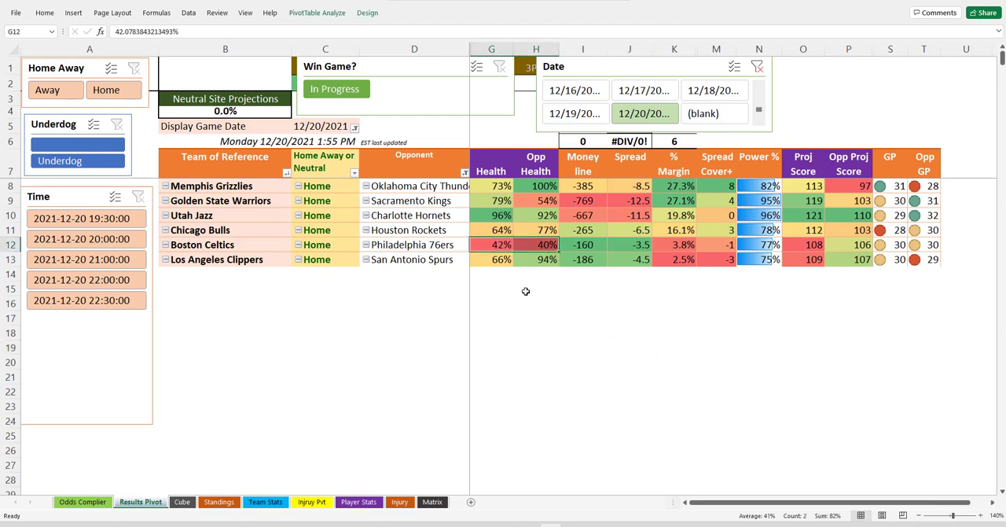
drag(497, 202, 542, 201)
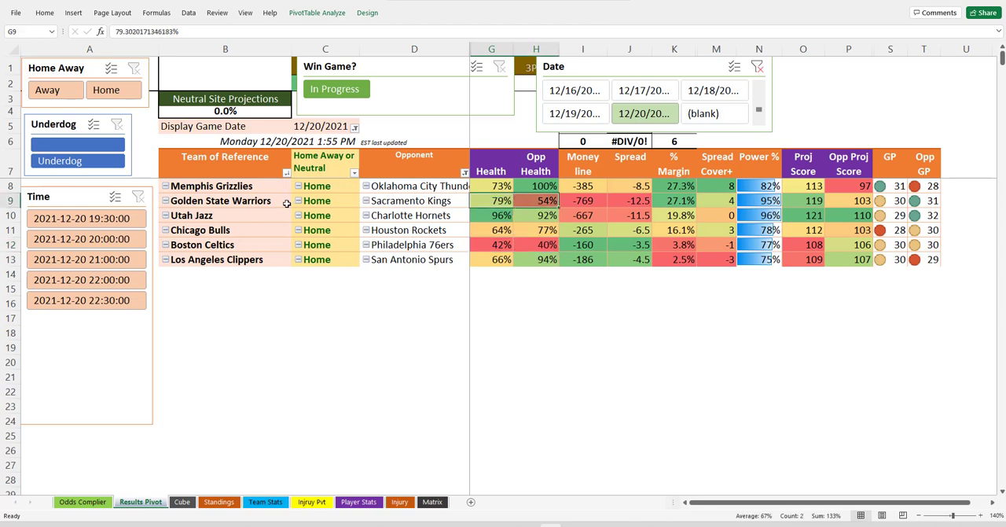
click(276, 202)
click(538, 200)
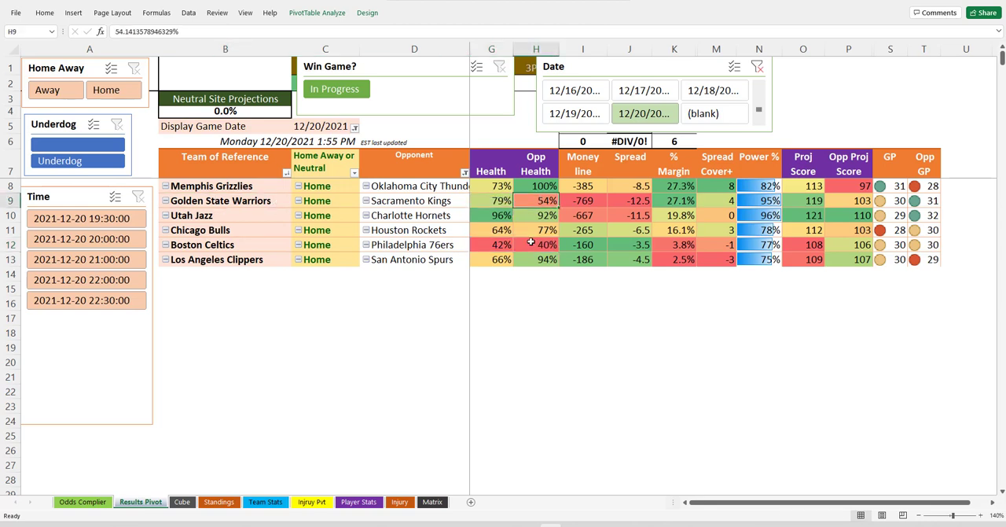